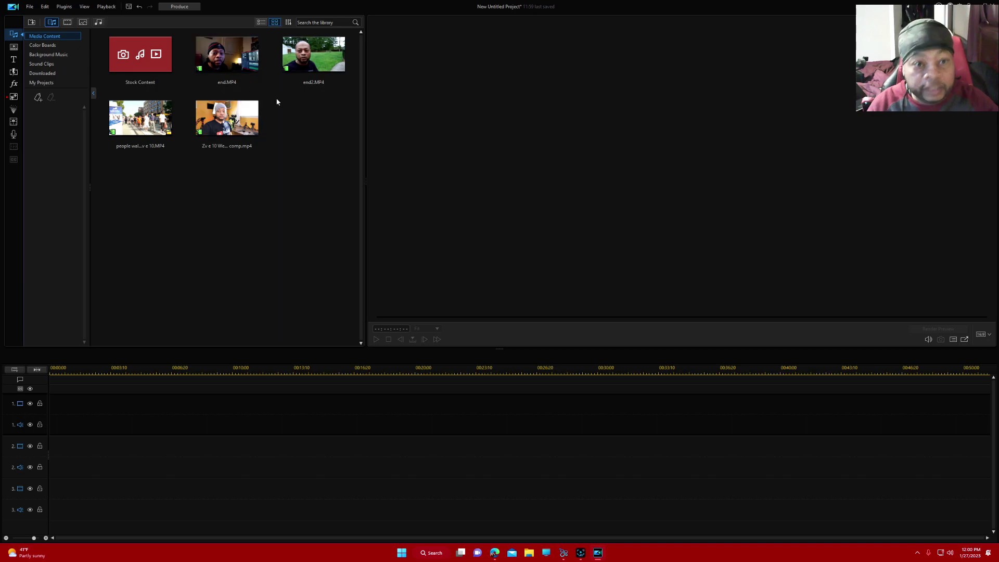
# Place end2.MP4 on video track 1 and fit the whole clip in the timeline view
pyautogui.click(322, 59)
pyautogui.moveTo(322, 59); pyautogui.dragTo(47, 410)
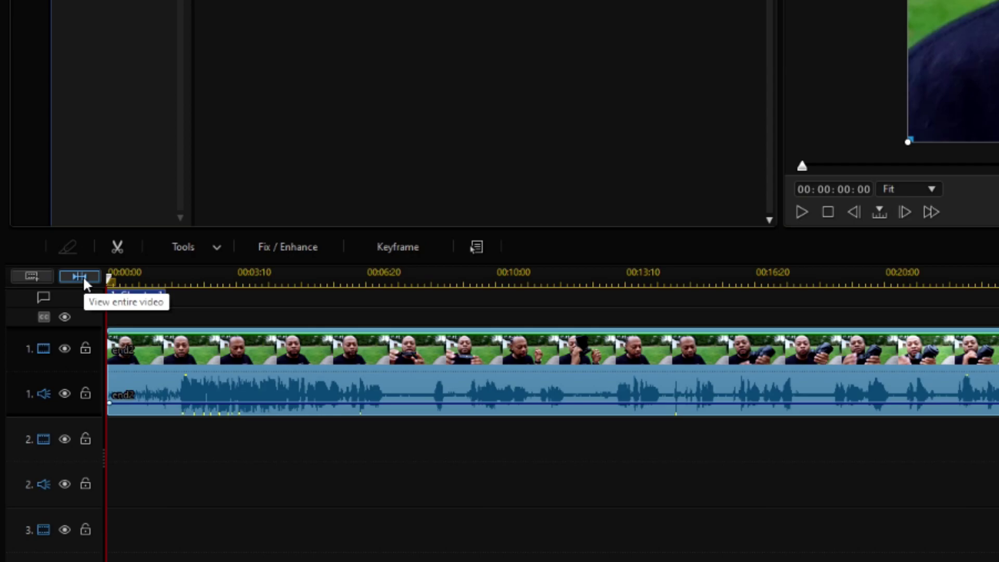
pyautogui.click(83, 277)
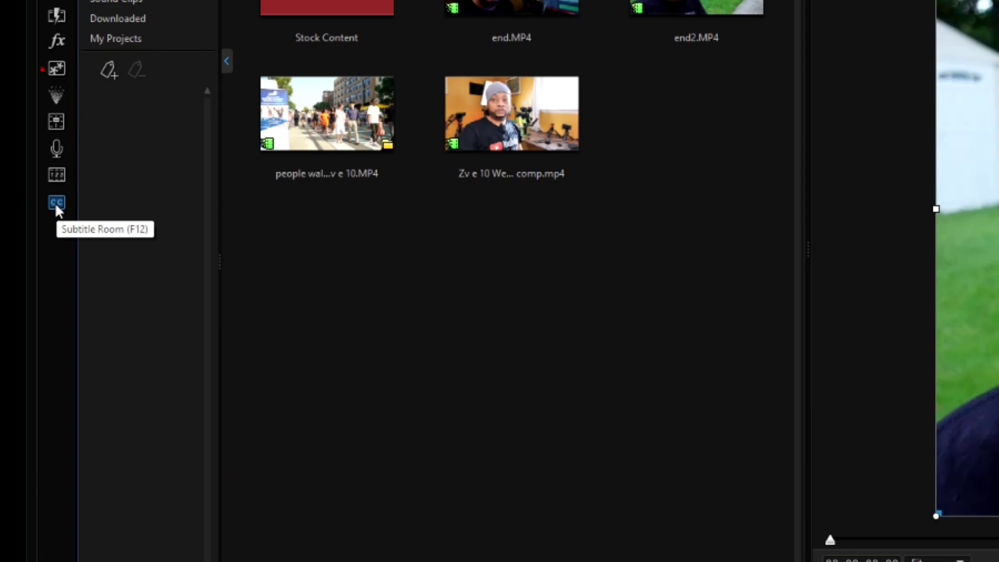
# Open the Subtitle Room (CC) to reach the speech-to-text, manual and import options
pyautogui.click(57, 202)
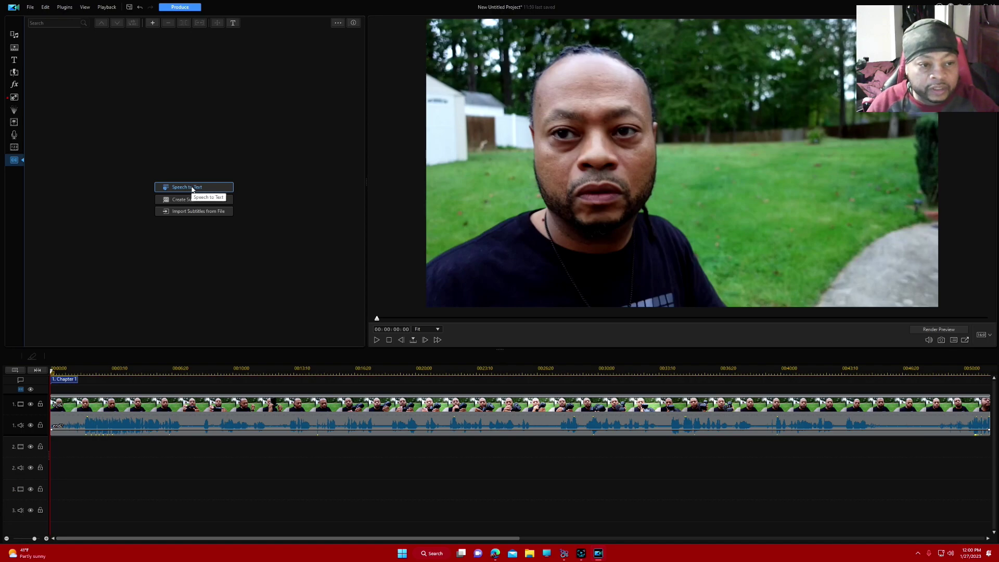
# Start Speech to Text with All Audio Tracks as the source and English as the language
pyautogui.click(191, 188)
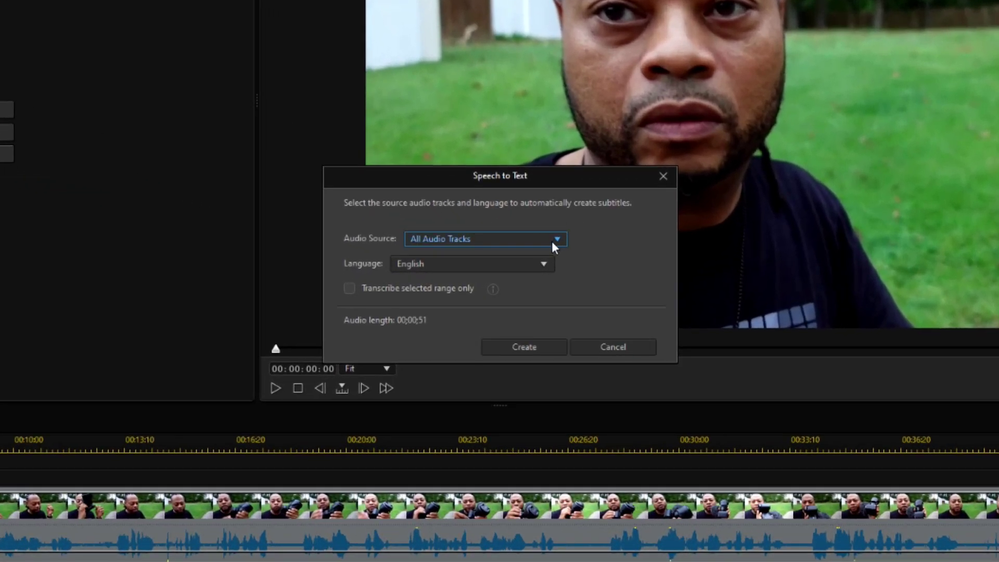
pyautogui.click(552, 240)
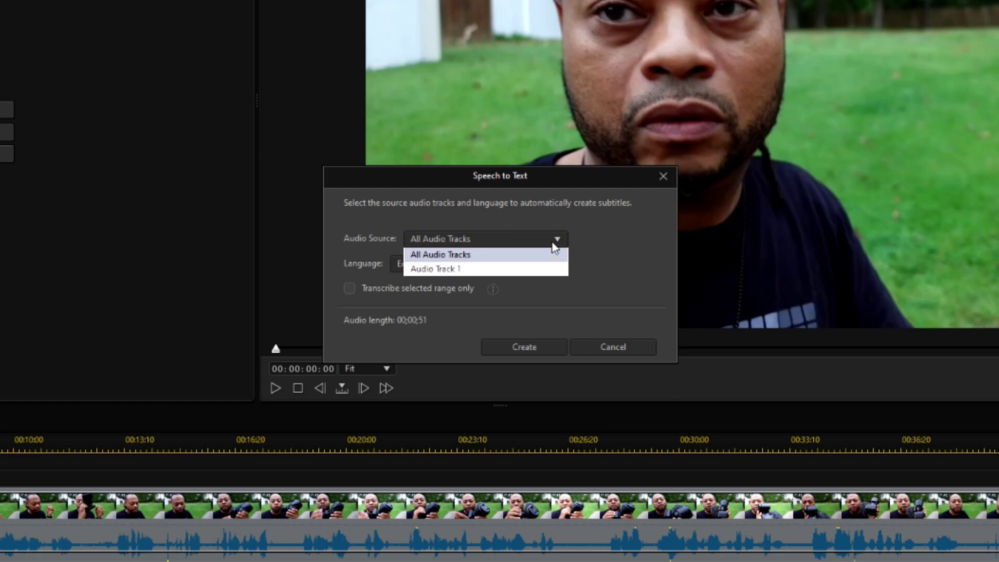
pyautogui.click(584, 254)
pyautogui.click(492, 264)
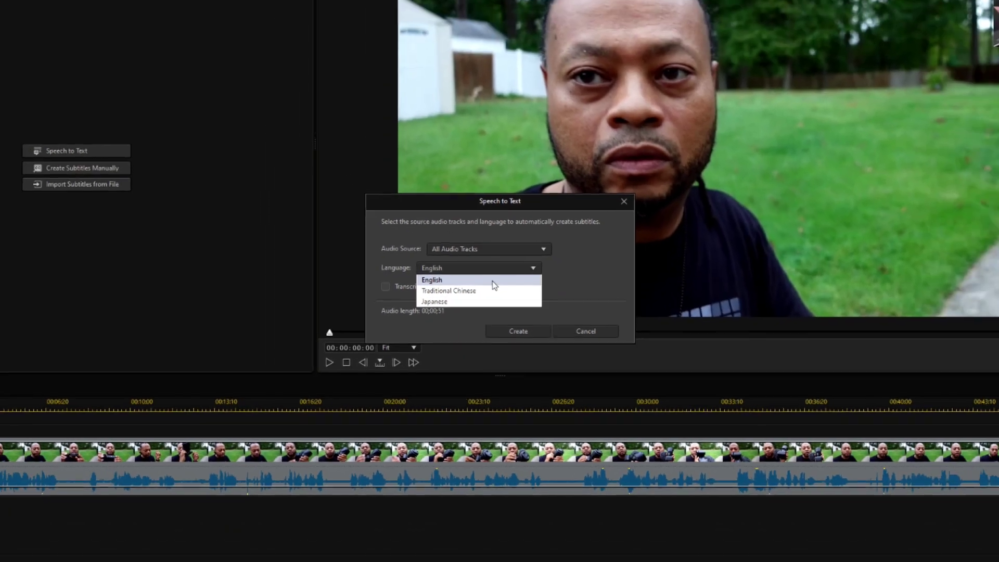
pyautogui.click(494, 281)
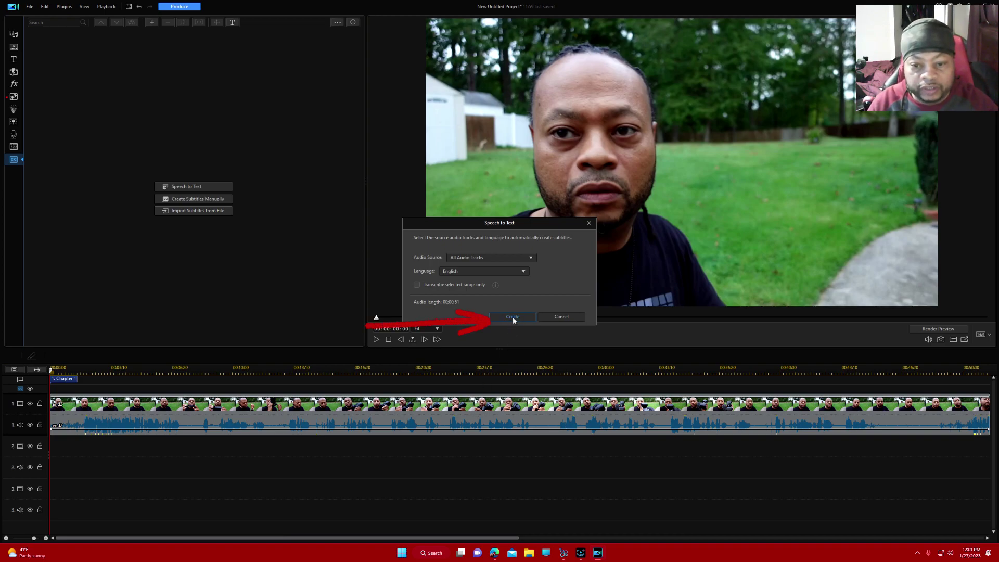
# Generate 19 subtitles from the speech, preview to the misheard 'e tin.' line, and clear subtitle 7
pyautogui.click(513, 319)
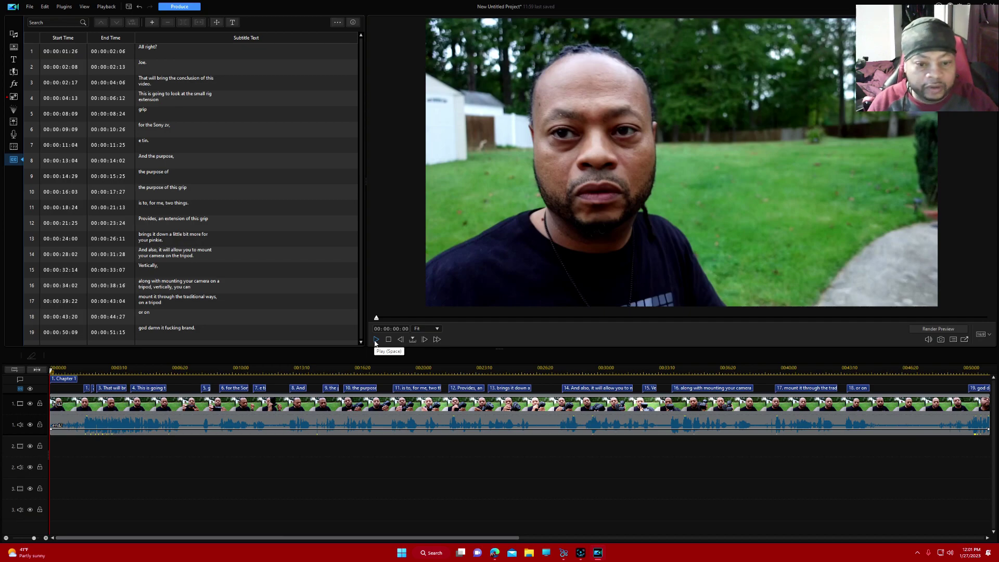
pyautogui.click(375, 340)
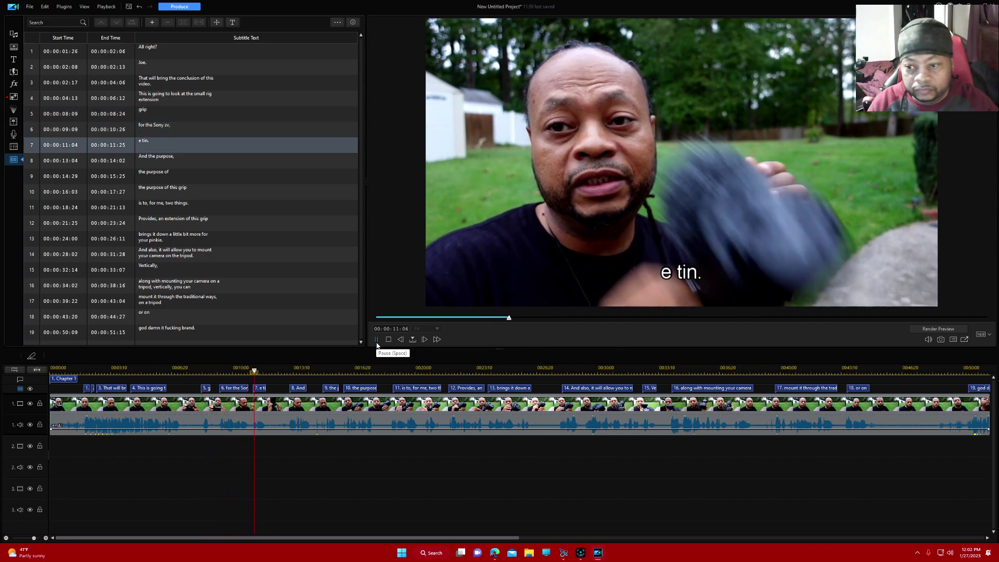
pyautogui.click(377, 342)
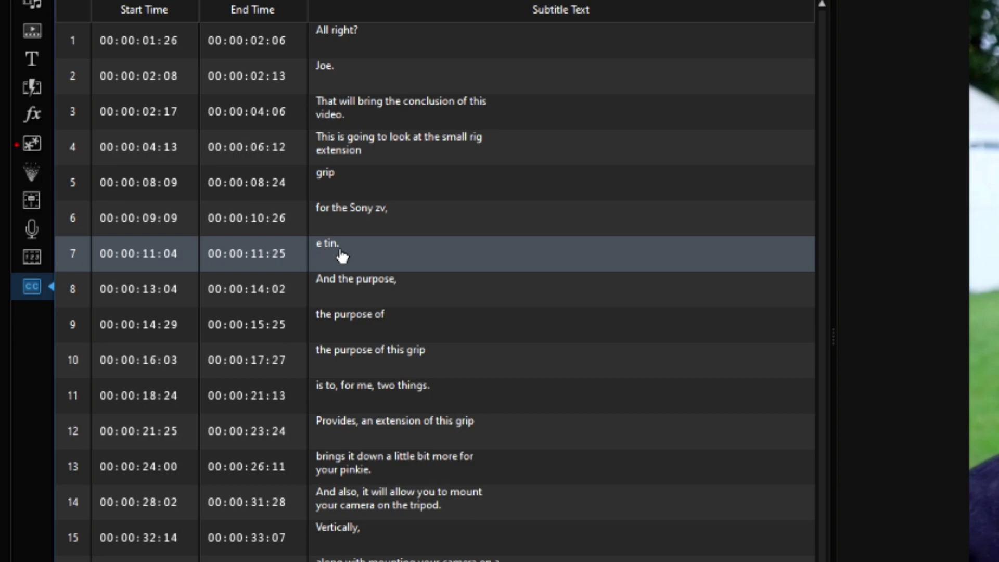
pyautogui.click(340, 251)
# Replace subtitle 7's text with 'E 10' and move the playhead back near 00:00:10:00
pyautogui.click(343, 249)
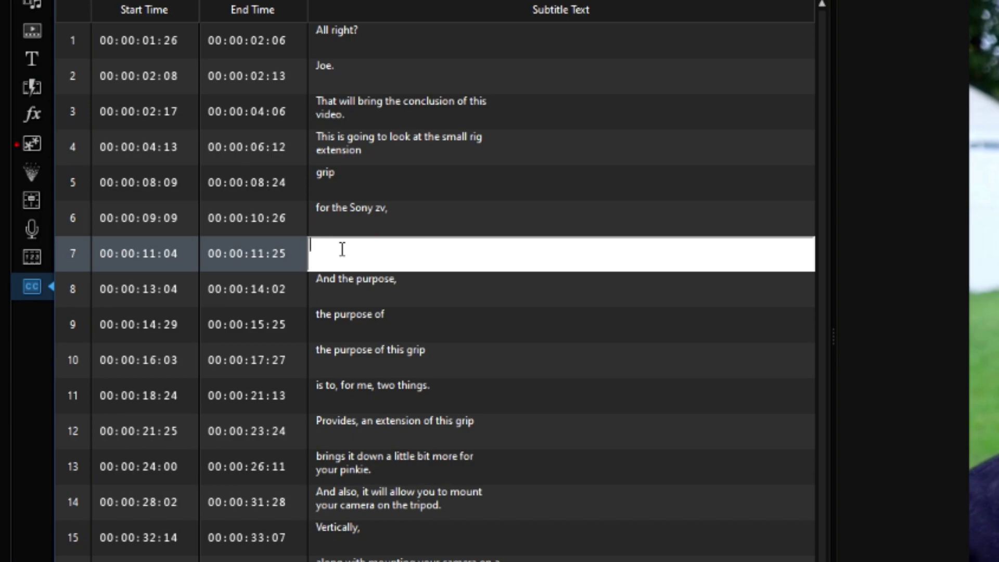
pyautogui.write('E 10')
pyautogui.press('Return')
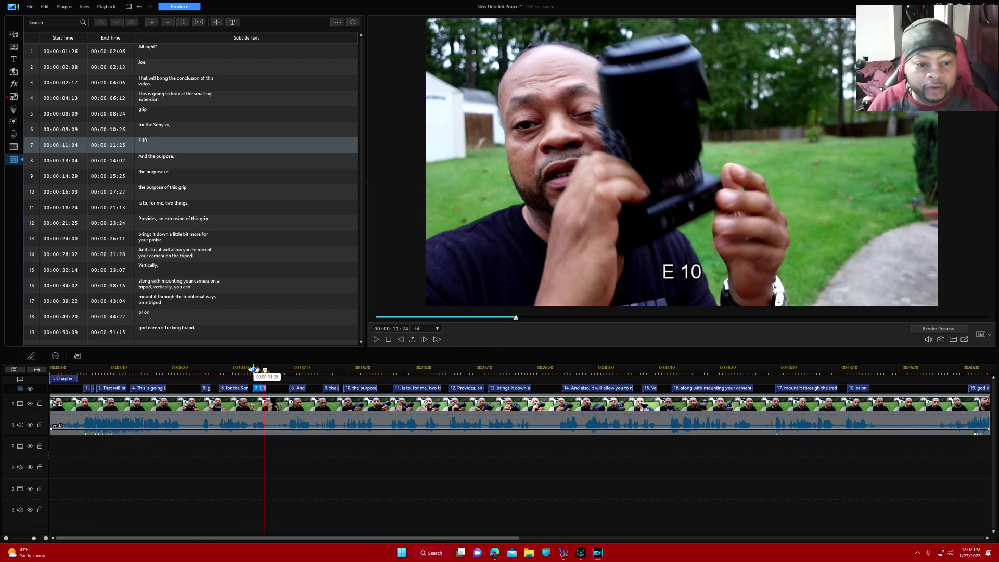
pyautogui.click(229, 370)
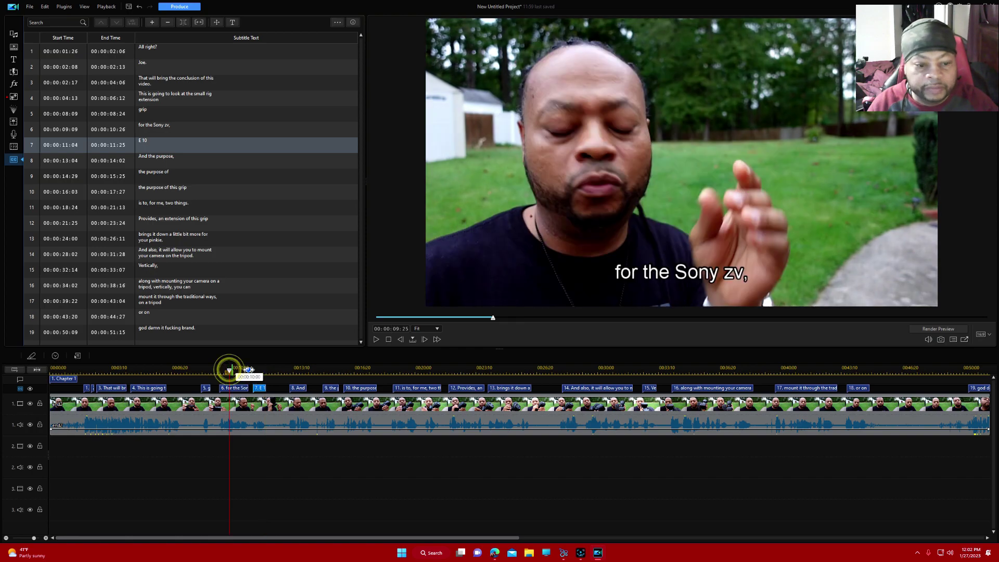
pyautogui.click(376, 339)
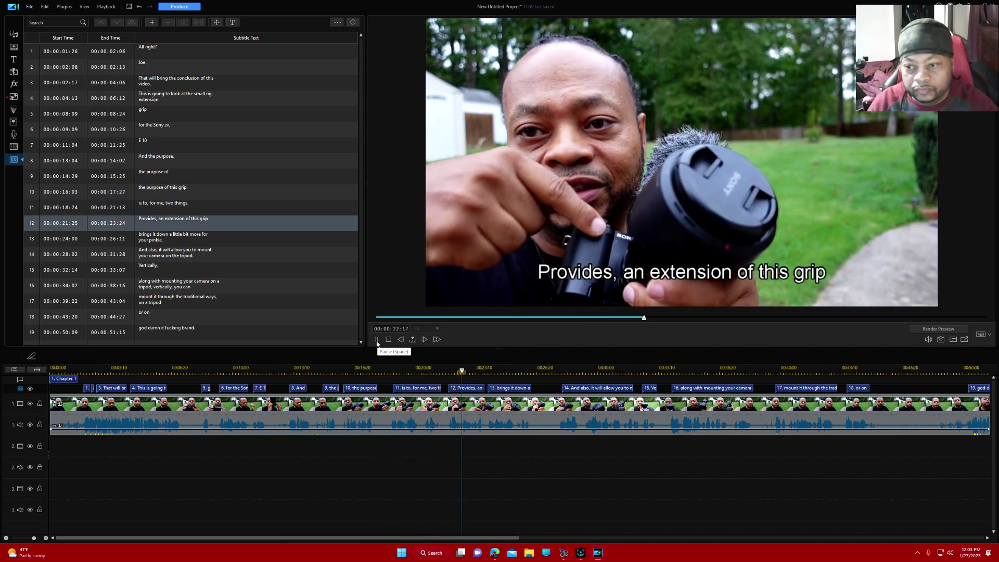
pyautogui.click(376, 339)
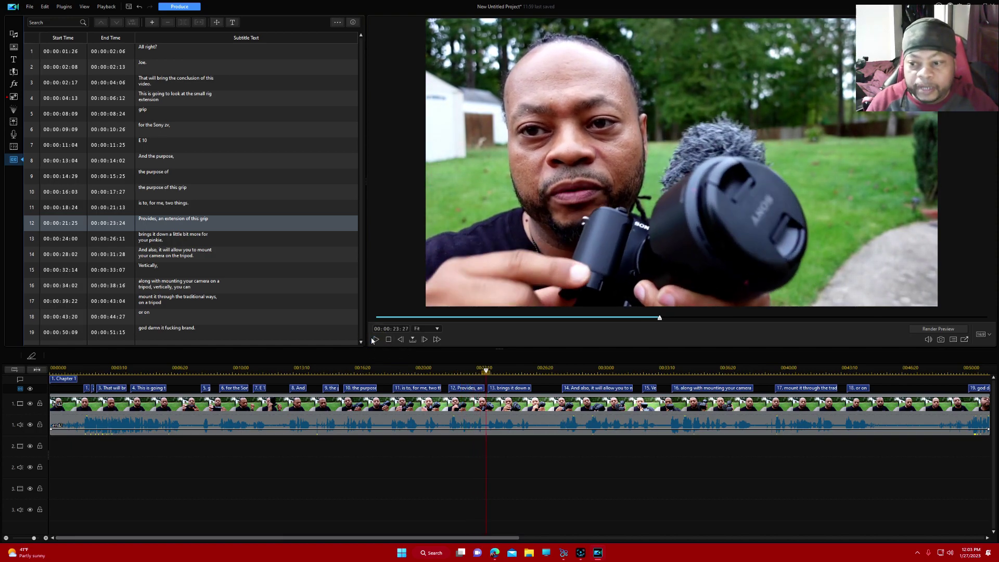
pyautogui.click(376, 339)
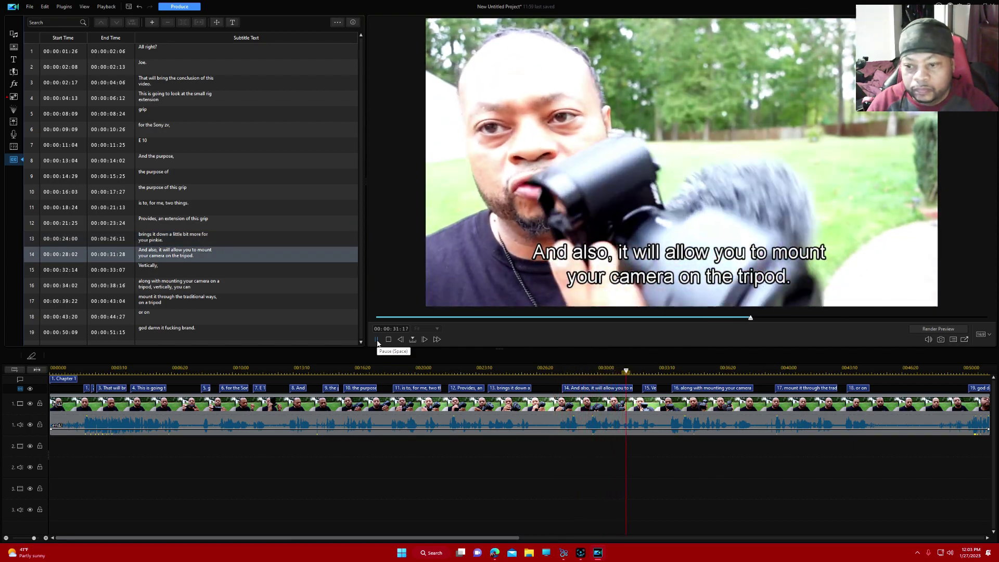
pyautogui.click(377, 340)
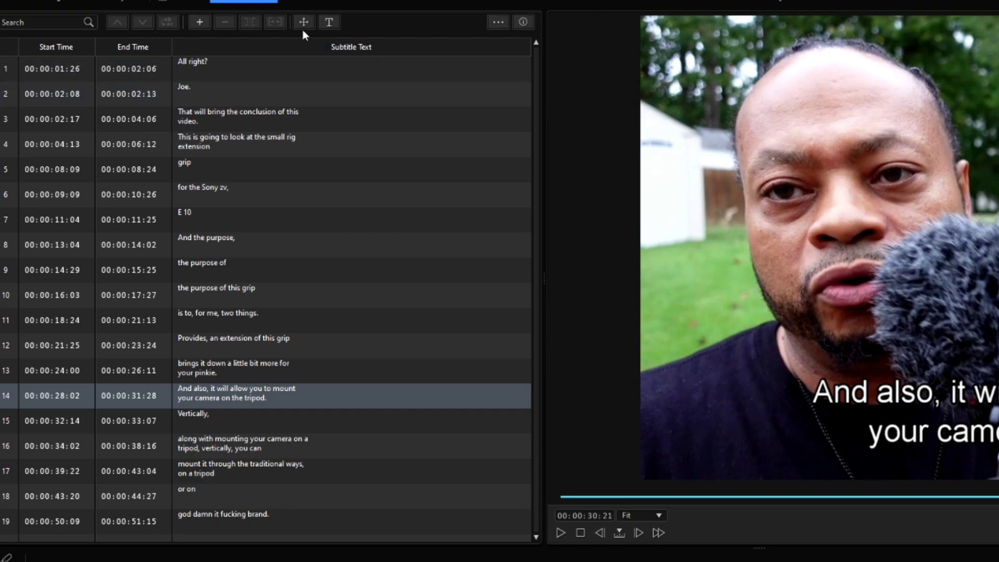
# Set the subtitle font to Impact in the Character settings
pyautogui.click(329, 22)
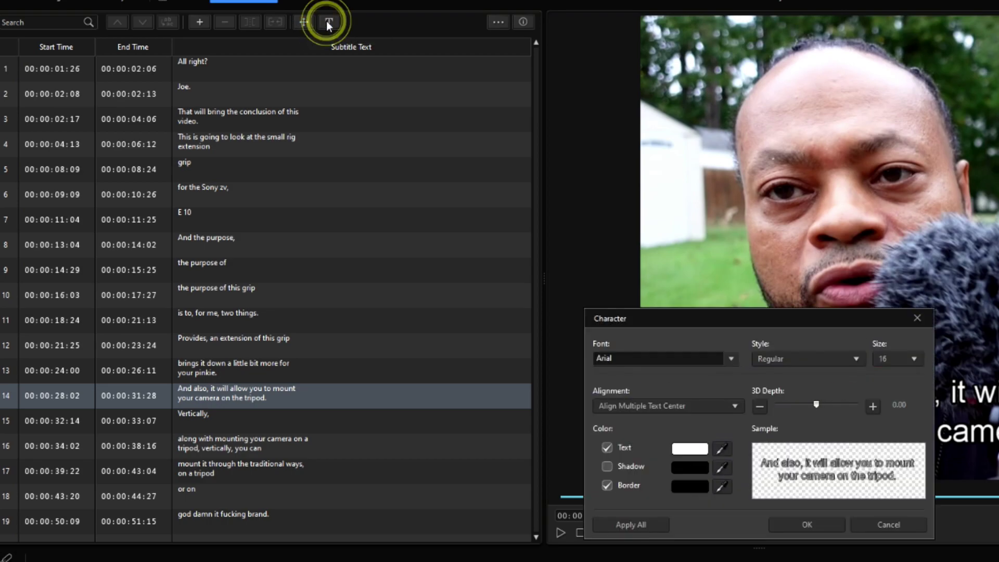
pyautogui.moveTo(781, 312); pyautogui.dragTo(628, 247)
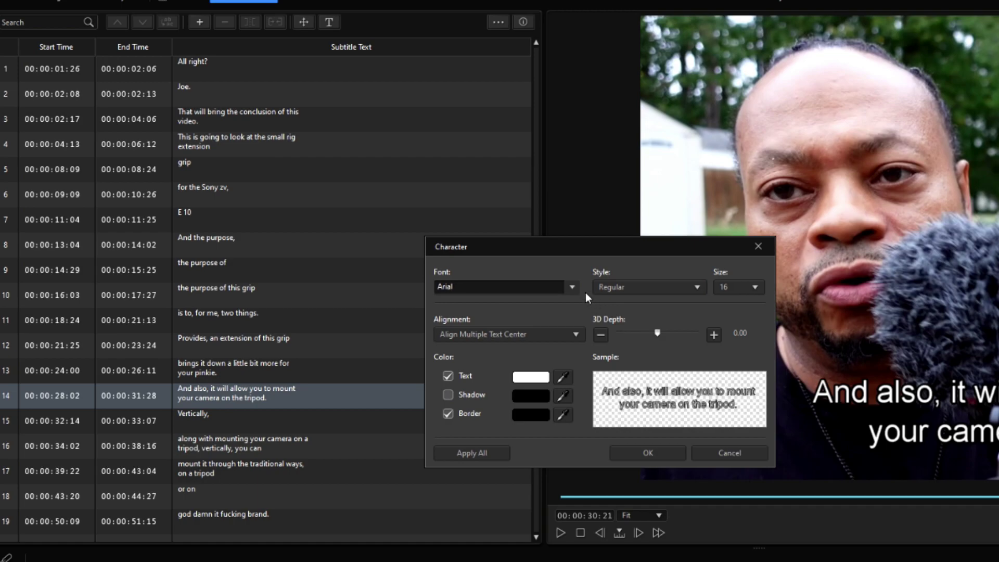
pyautogui.click(572, 288)
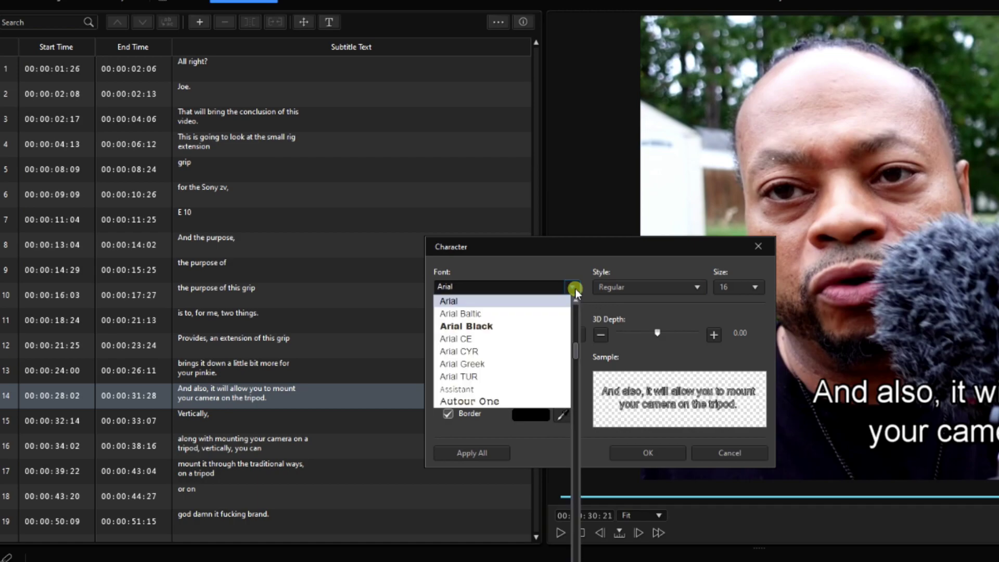
pyautogui.moveTo(576, 351); pyautogui.dragTo(576, 421)
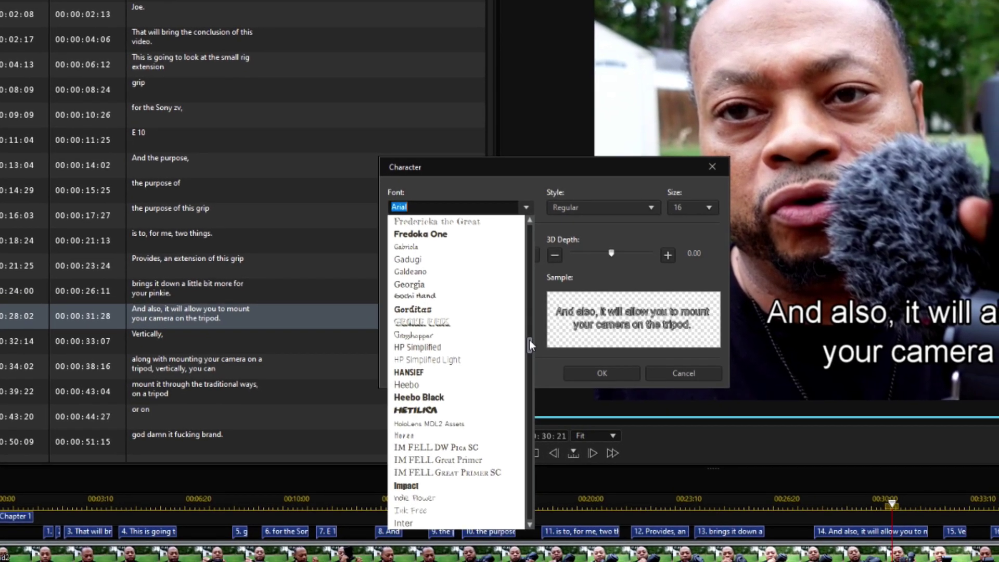
pyautogui.moveTo(529, 339); pyautogui.dragTo(529, 342)
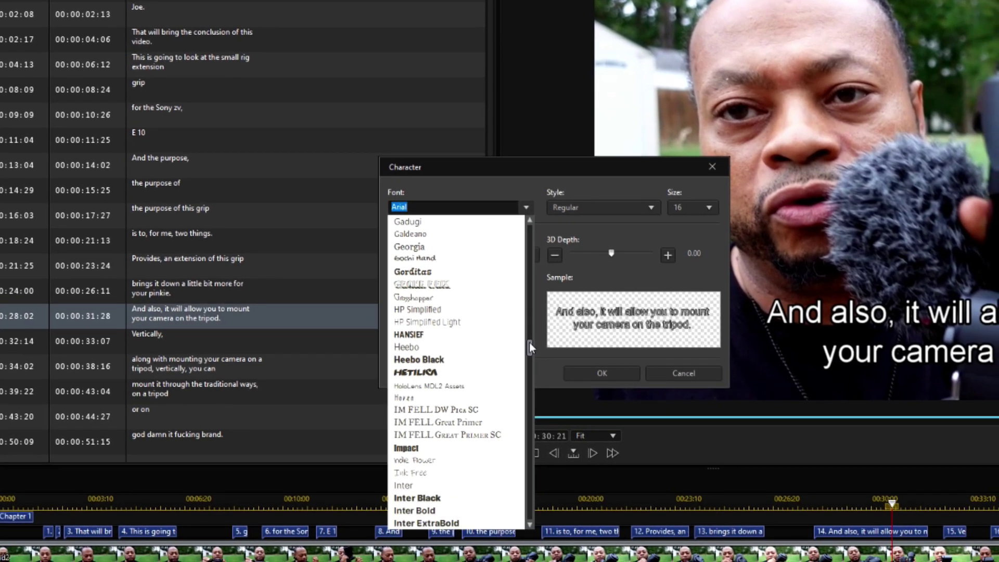
pyautogui.click(450, 448)
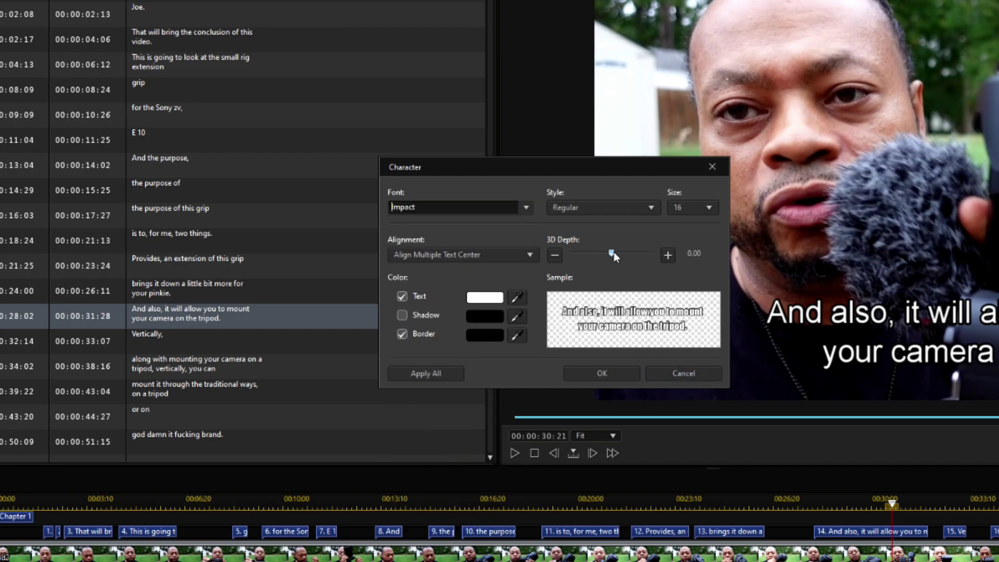
# Give the text a 0.56 3D depth, enable shadow, and bring up the border colour picker
pyautogui.moveTo(613, 252); pyautogui.dragTo(637, 252)
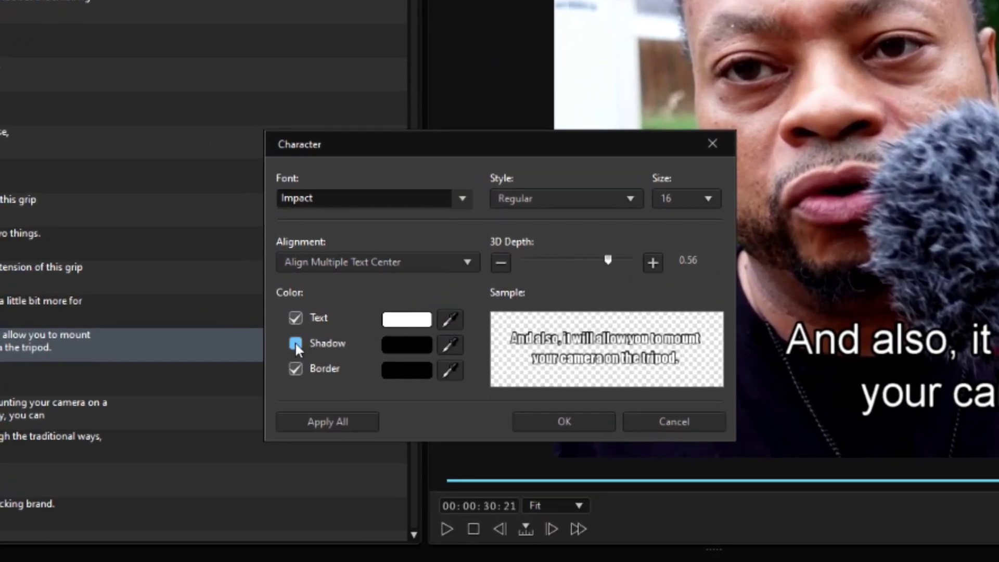
pyautogui.click(295, 343)
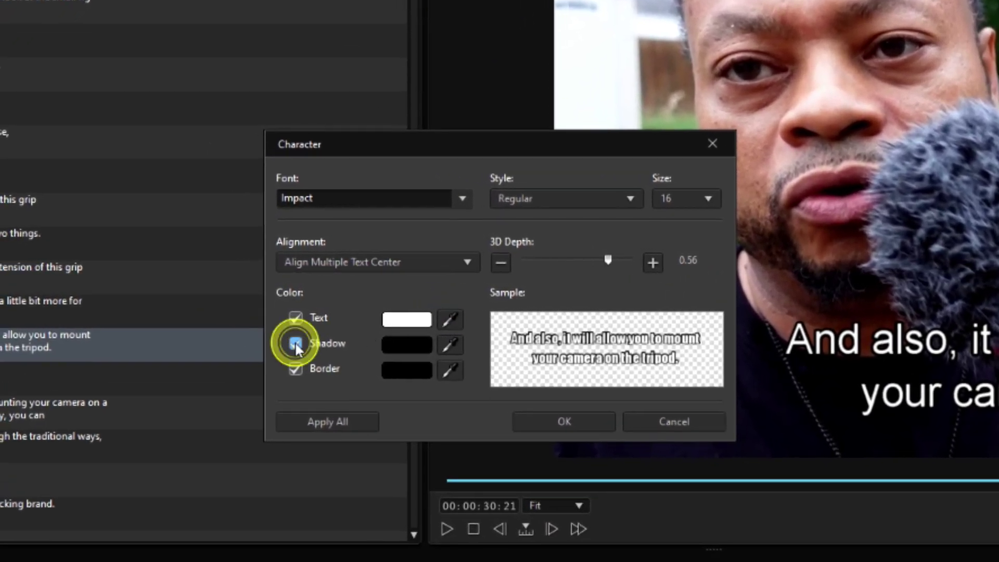
pyautogui.click(404, 371)
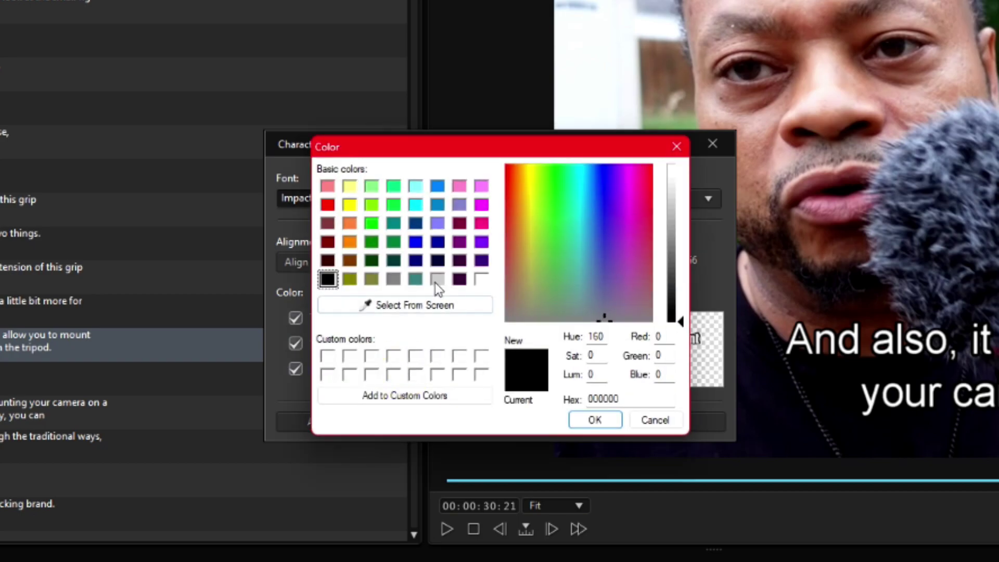
# Make the border red and the shadow a green sampled from the grass in the video
pyautogui.click(328, 205)
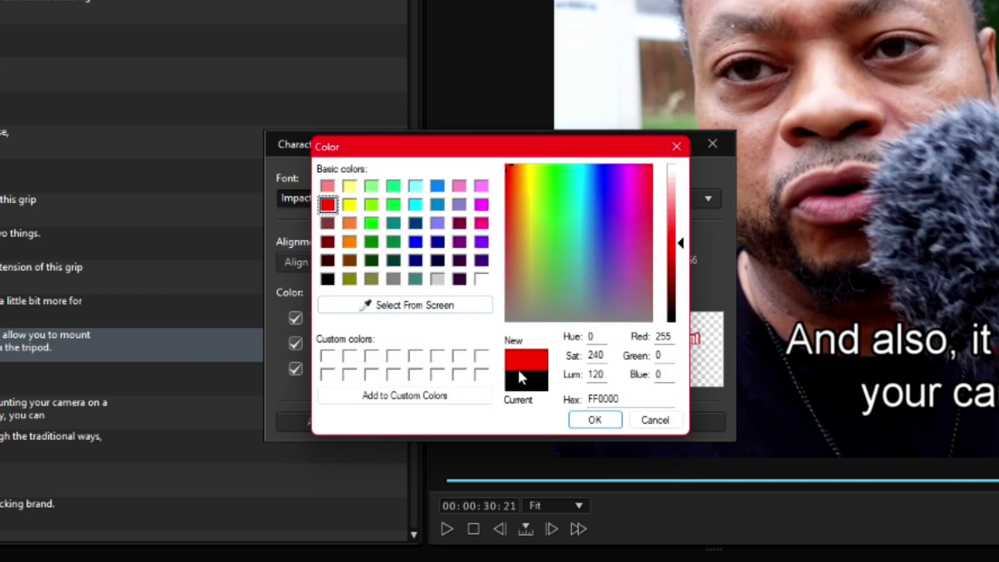
pyautogui.click(591, 419)
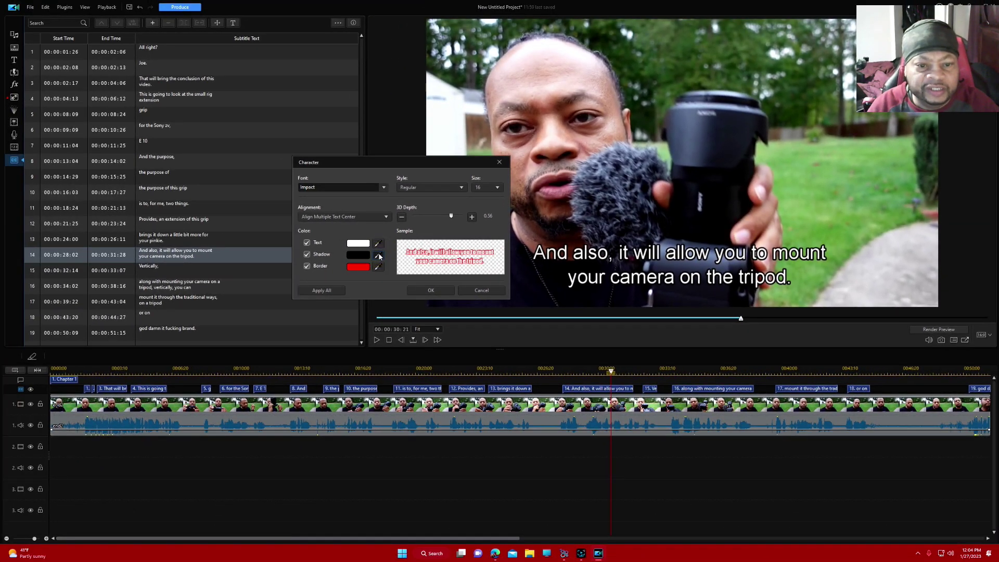
pyautogui.click(379, 255)
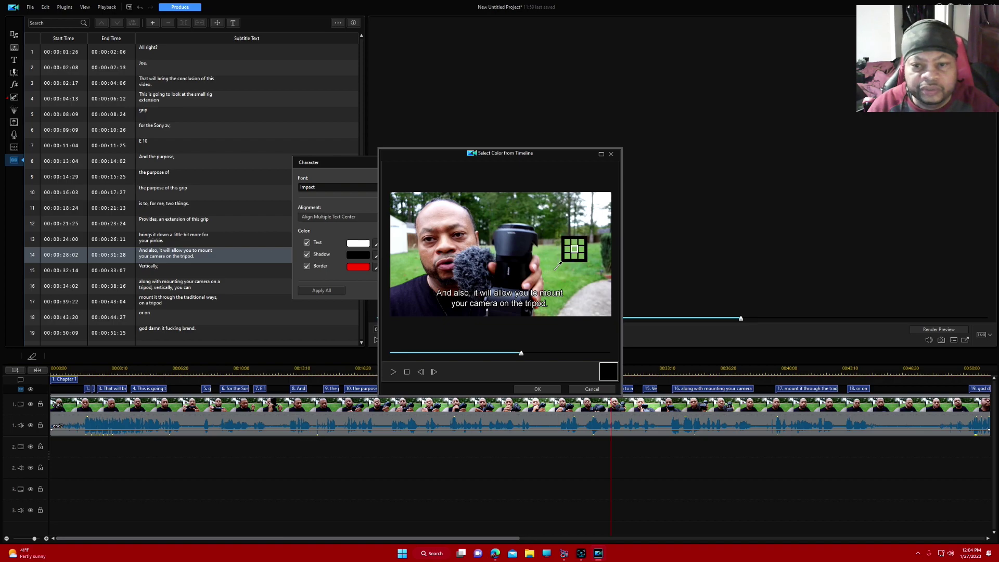
pyautogui.click(556, 268)
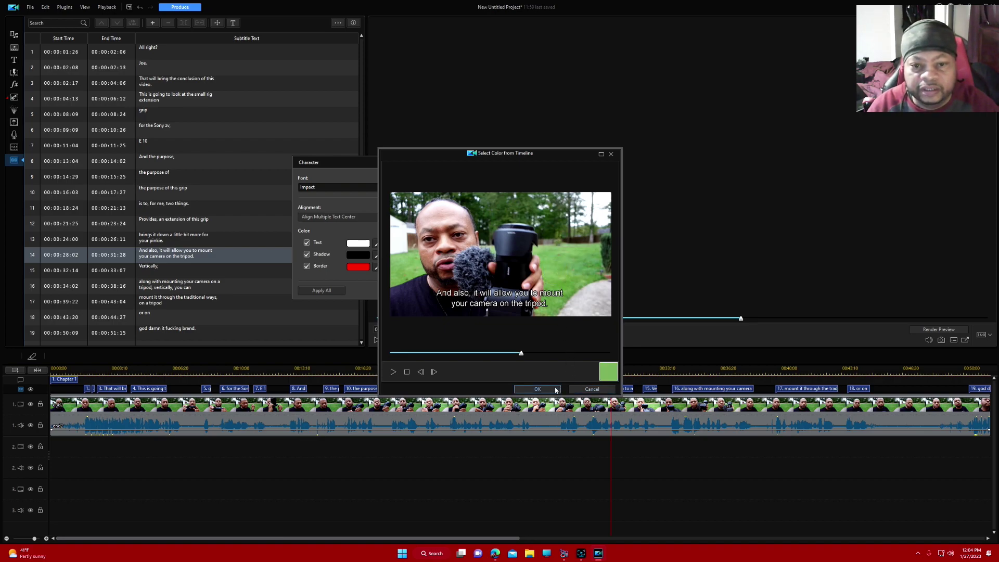
pyautogui.click(393, 372)
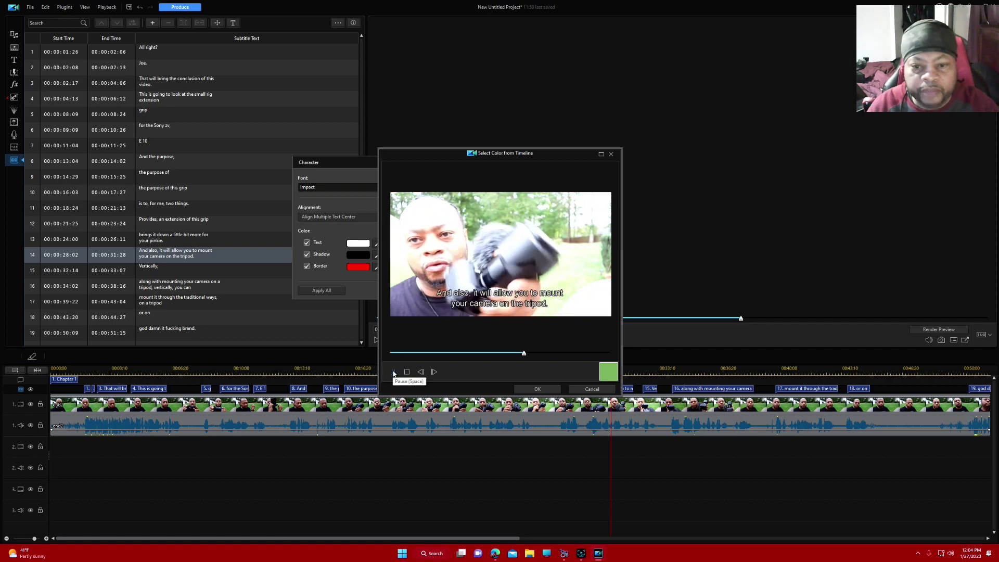
pyautogui.click(393, 372)
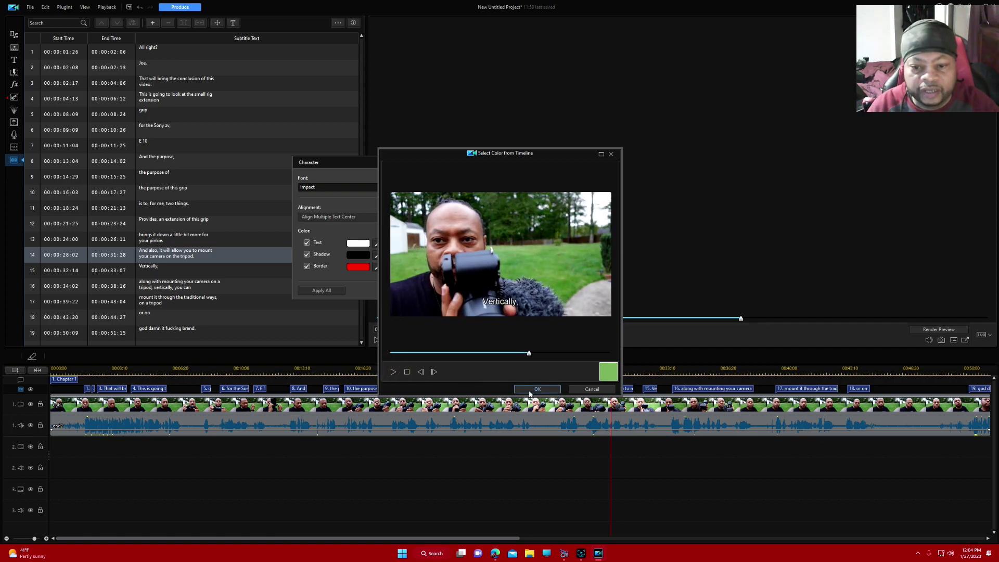
pyautogui.click(522, 354)
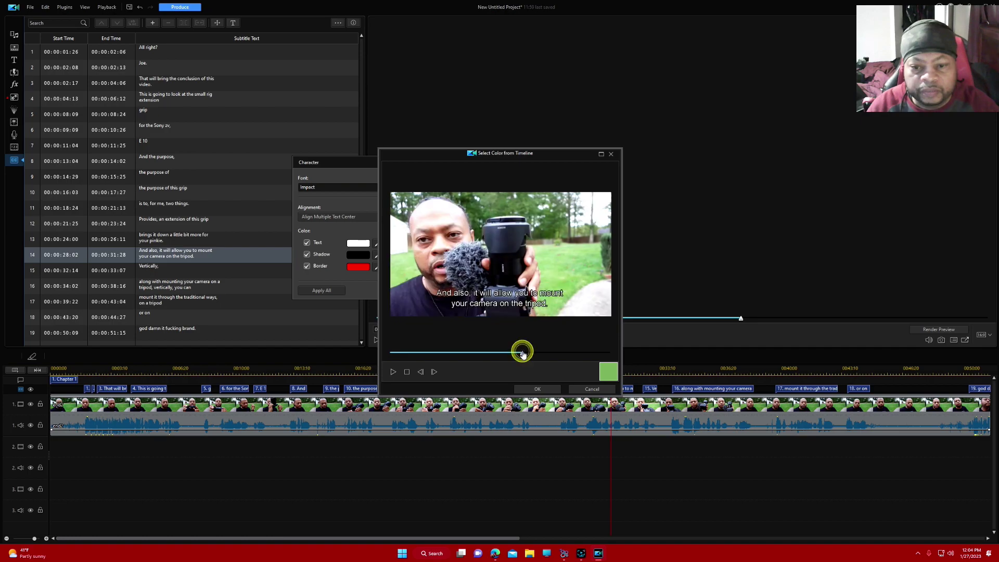
pyautogui.click(527, 389)
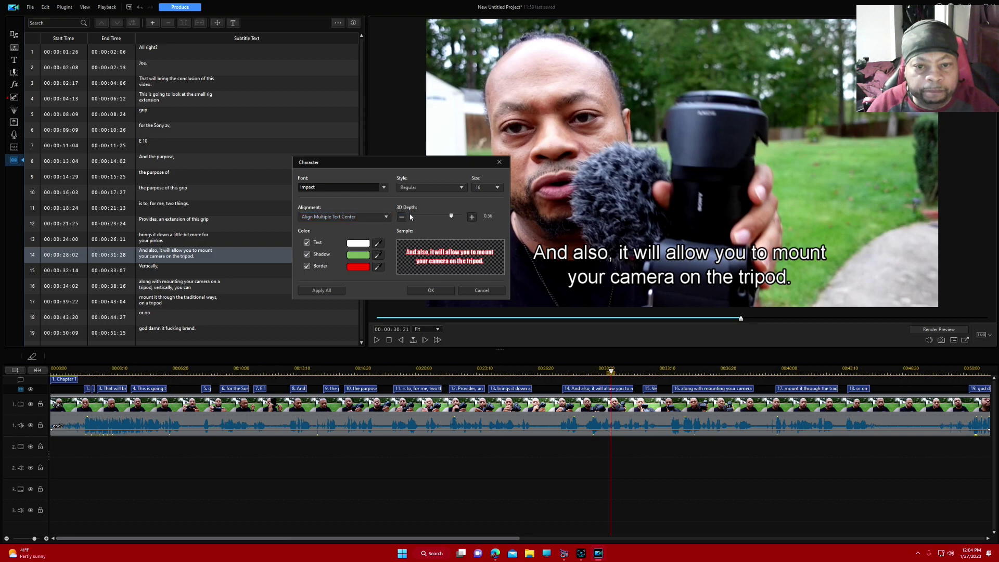
# Set the font style to Bold at size 18 and apply it to all subtitles
pyautogui.click(461, 188)
pyautogui.click(419, 214)
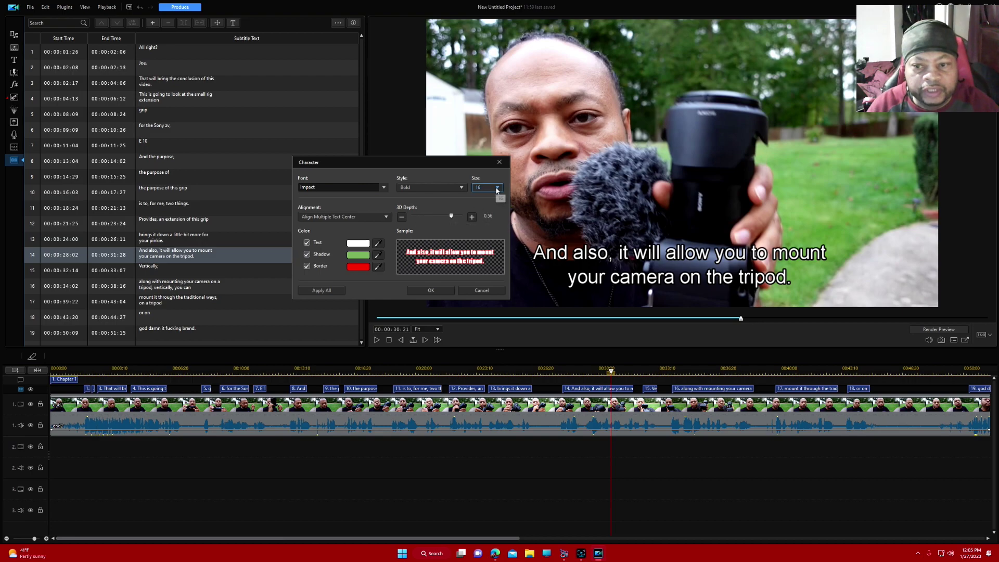
pyautogui.click(497, 189)
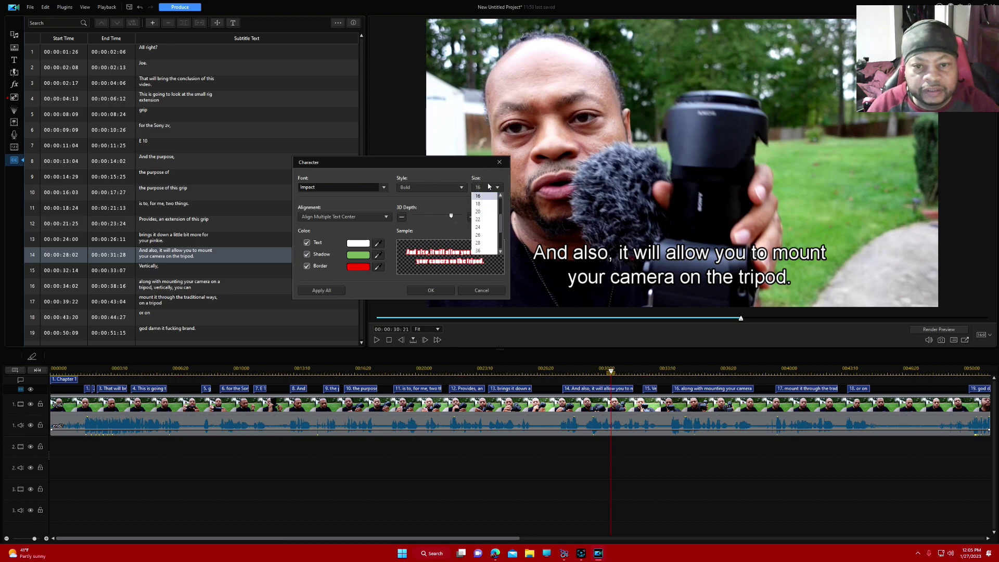
pyautogui.click(478, 204)
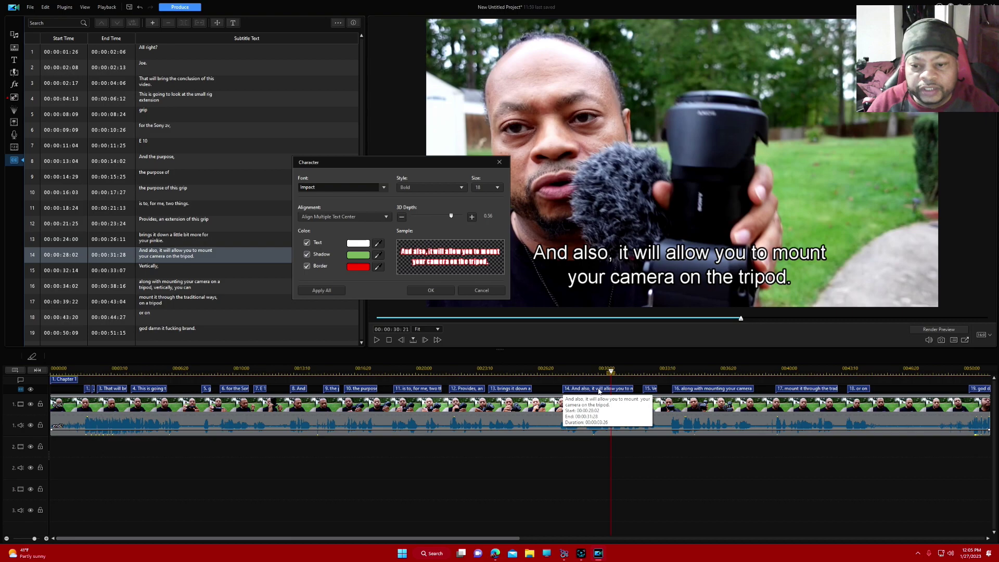
pyautogui.click(329, 291)
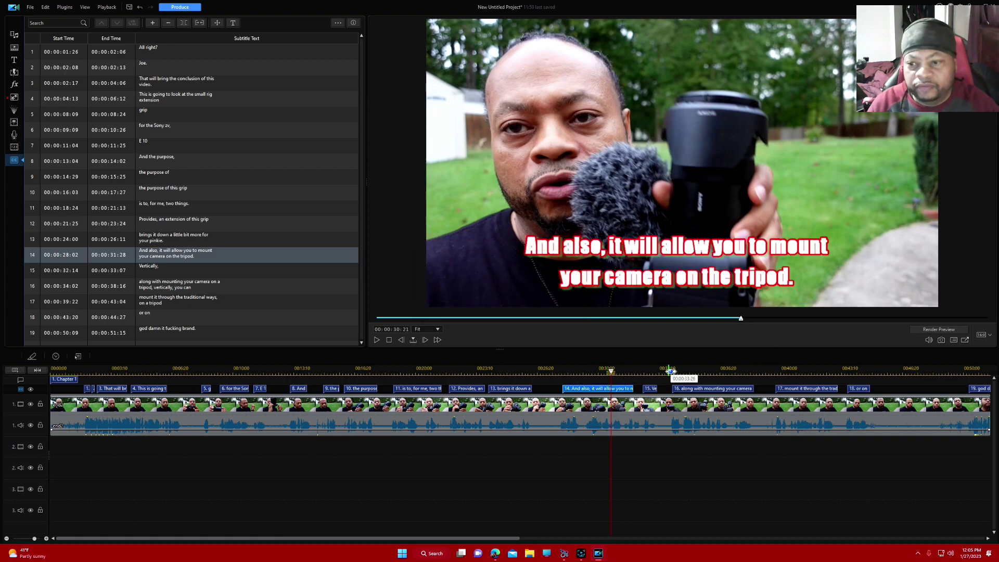
# Replay the video from 00:00:24:26 to review the restyled subtitles, pausing at 00:00:29:07
pyautogui.click(505, 368)
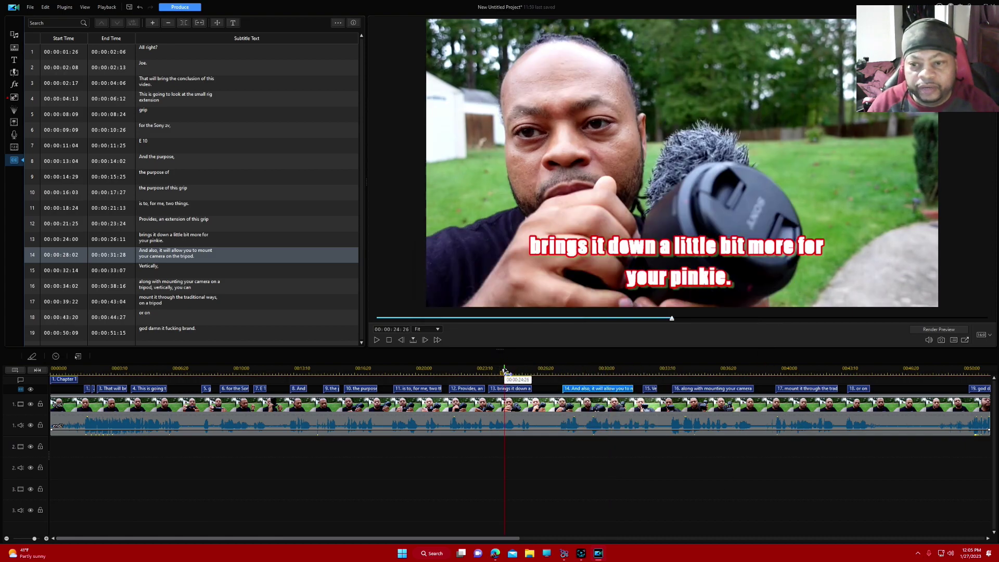
pyautogui.click(376, 339)
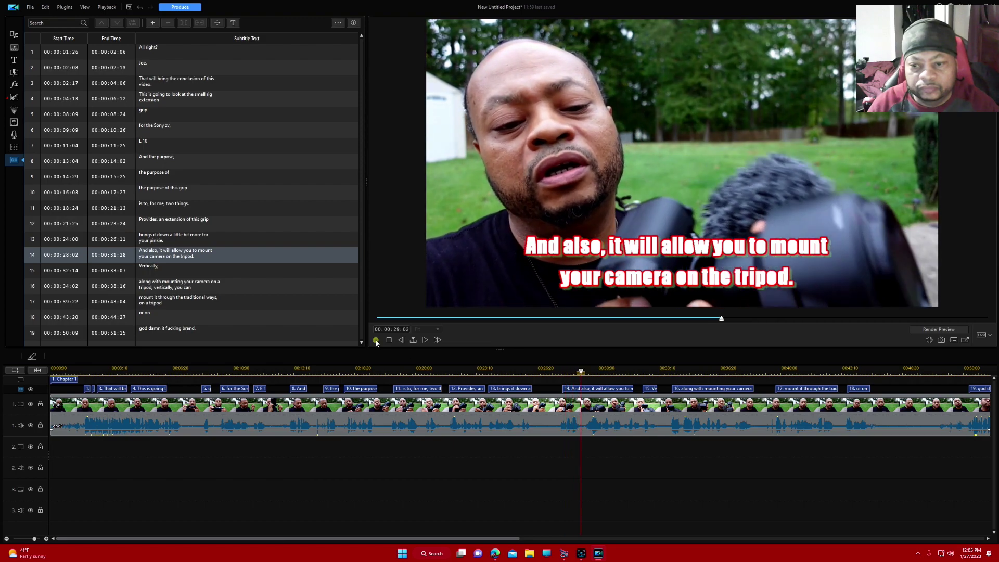
pyautogui.click(377, 339)
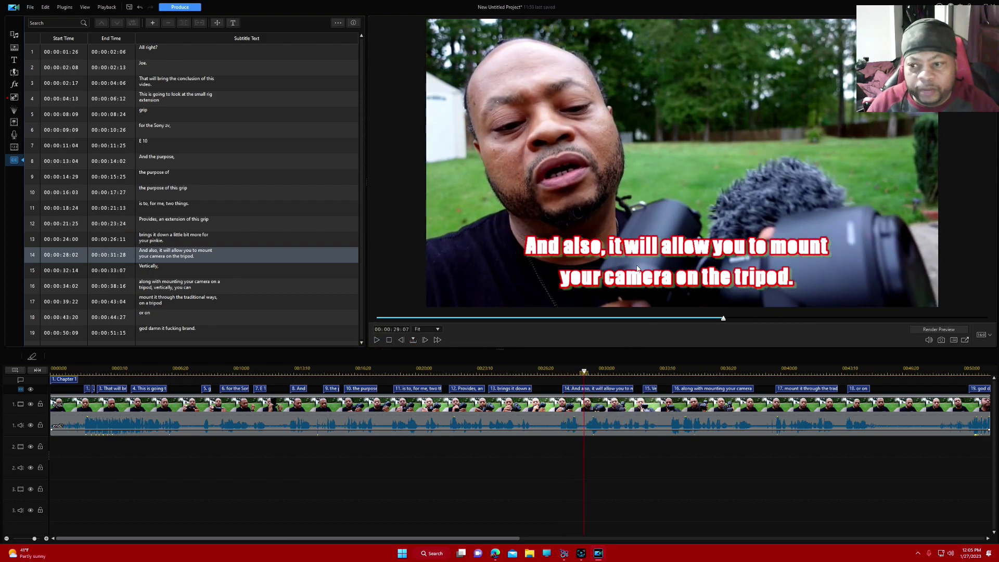
# Change subtitle 14's font style to Regular and apply it to all subtitles
pyautogui.click(629, 387)
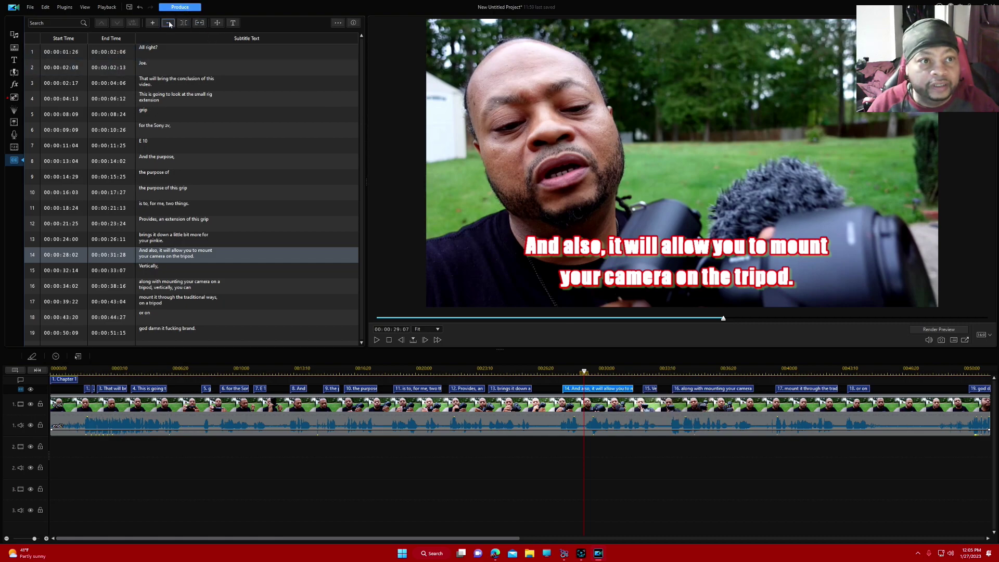
pyautogui.click(231, 23)
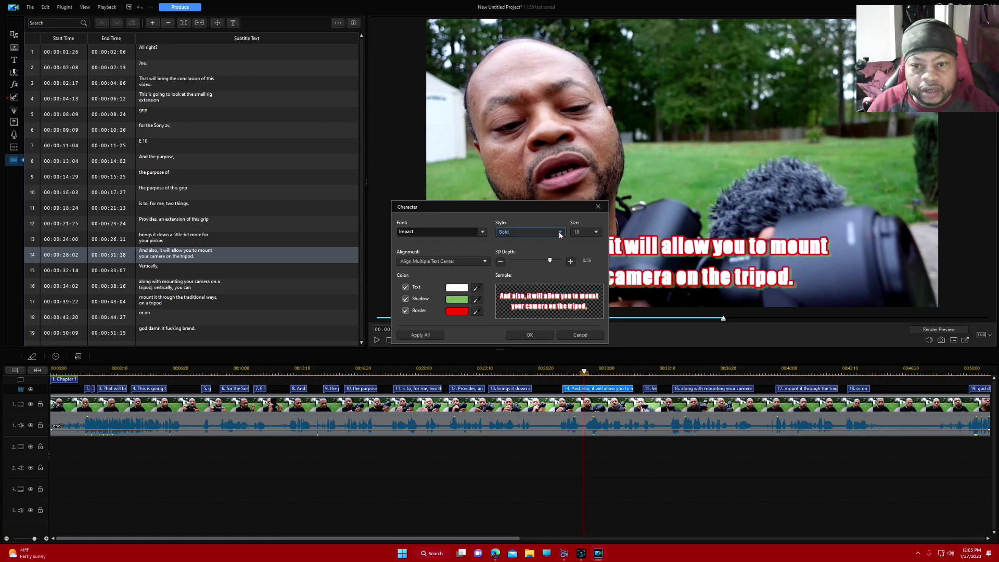
pyautogui.click(560, 234)
pyautogui.click(533, 243)
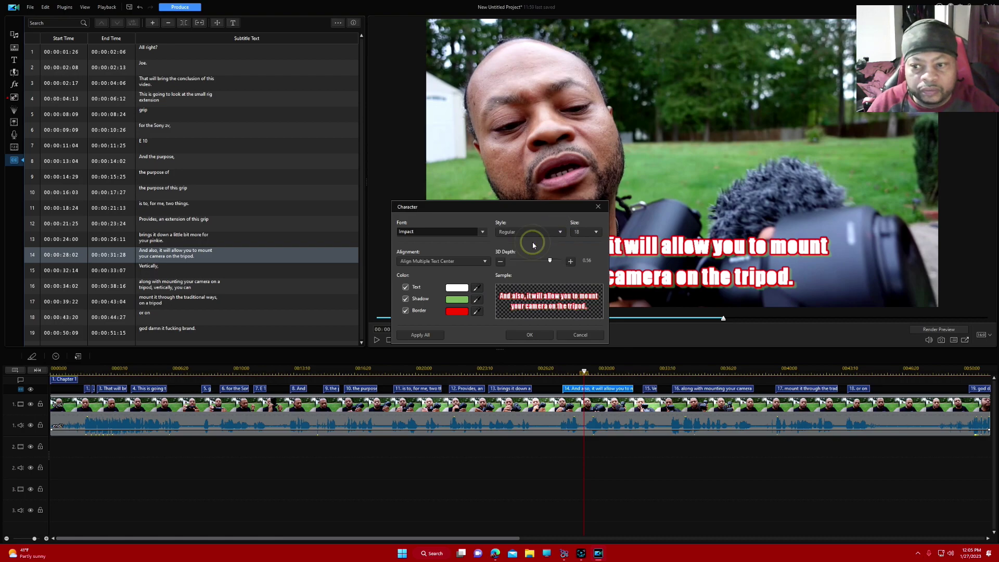
pyautogui.click(427, 335)
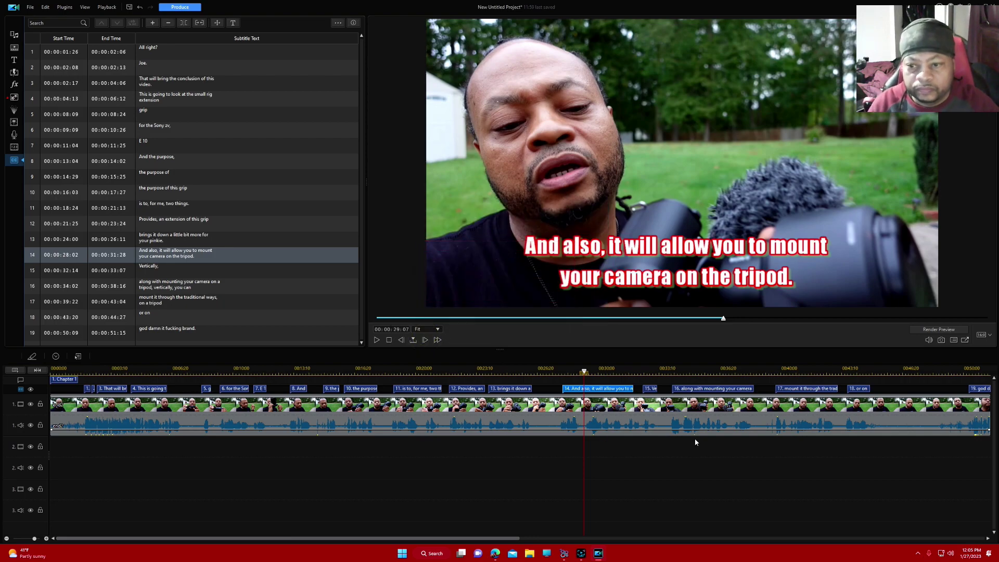
# Pause playback, move to 00:00:17:08, and open subtitle 10, 'the purpose of this grip', for editing
pyautogui.click(377, 341)
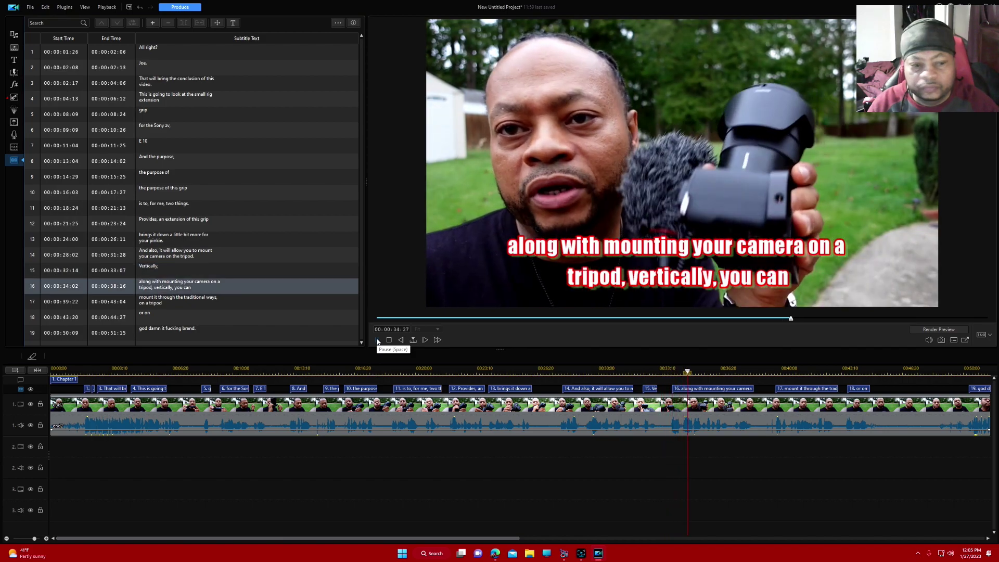
pyautogui.click(377, 340)
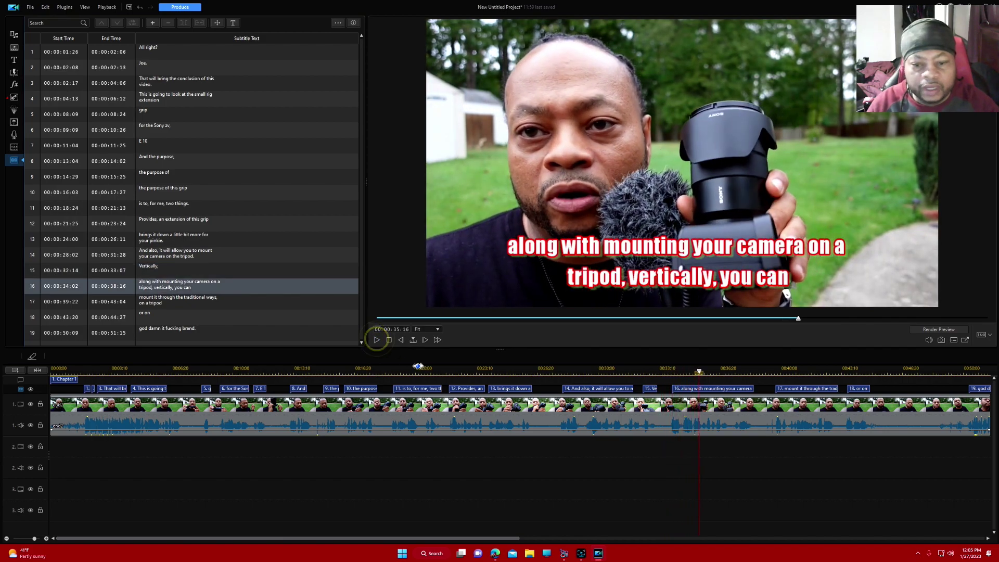
pyautogui.click(365, 367)
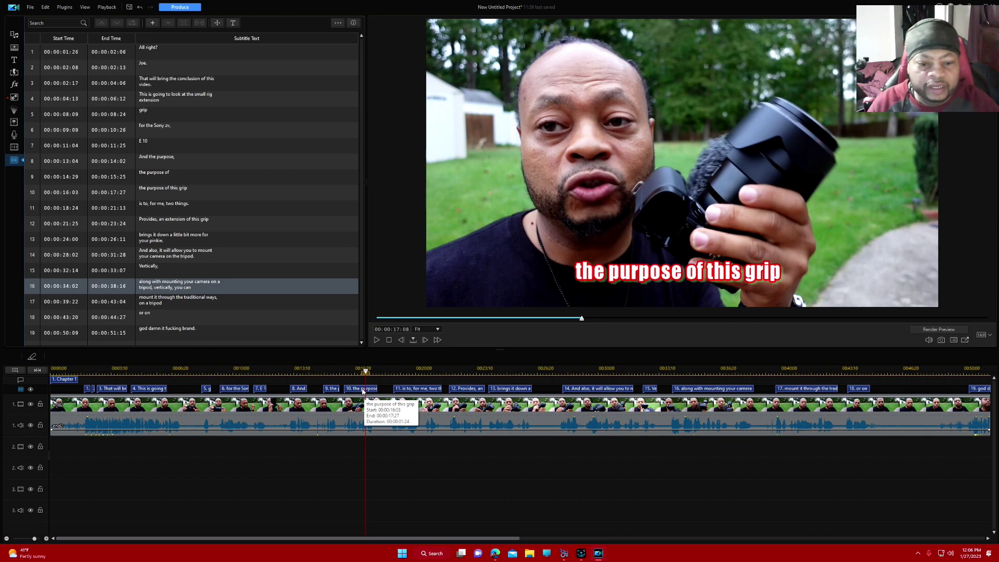
pyautogui.click(362, 391)
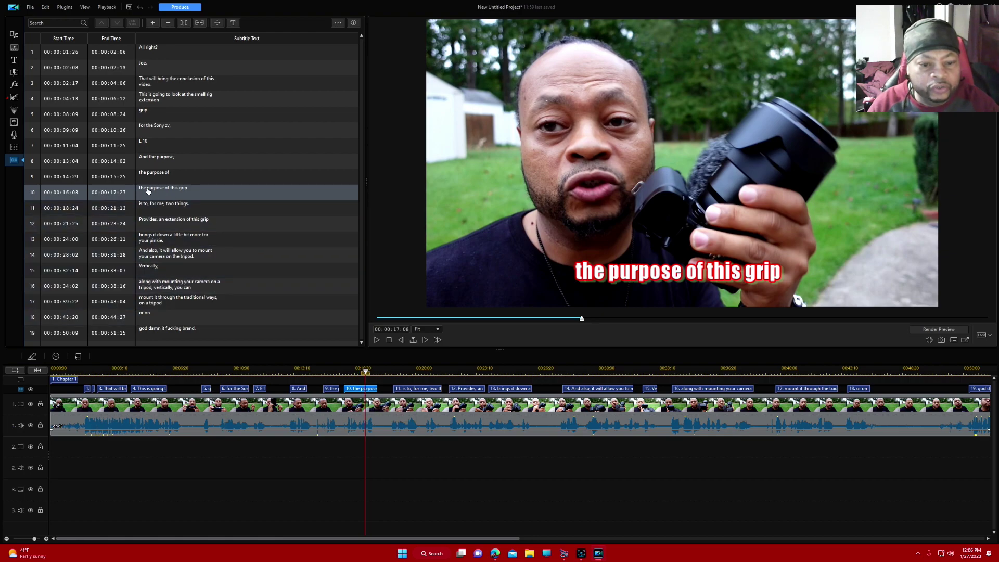
pyautogui.doubleClick(357, 390)
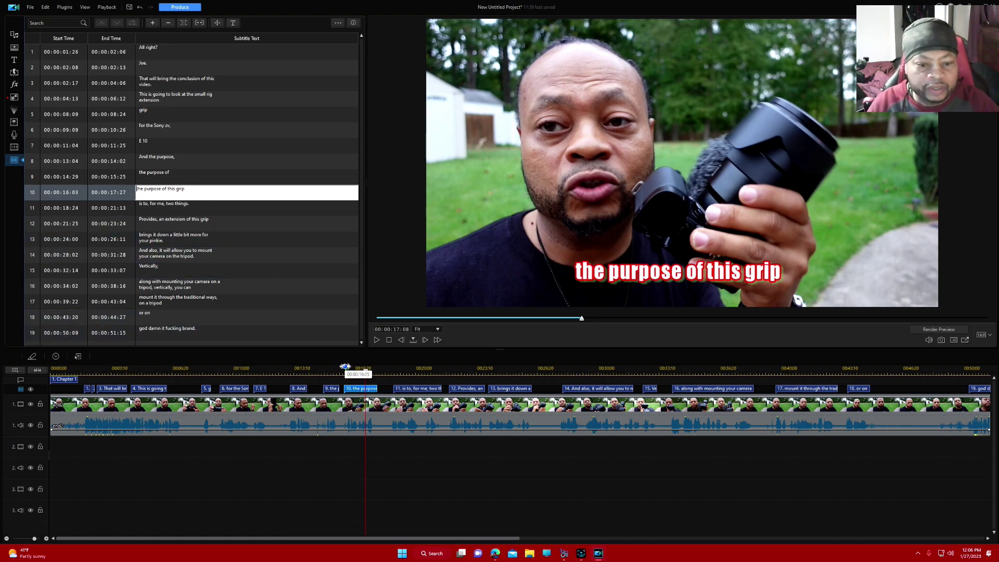
pyautogui.click(374, 369)
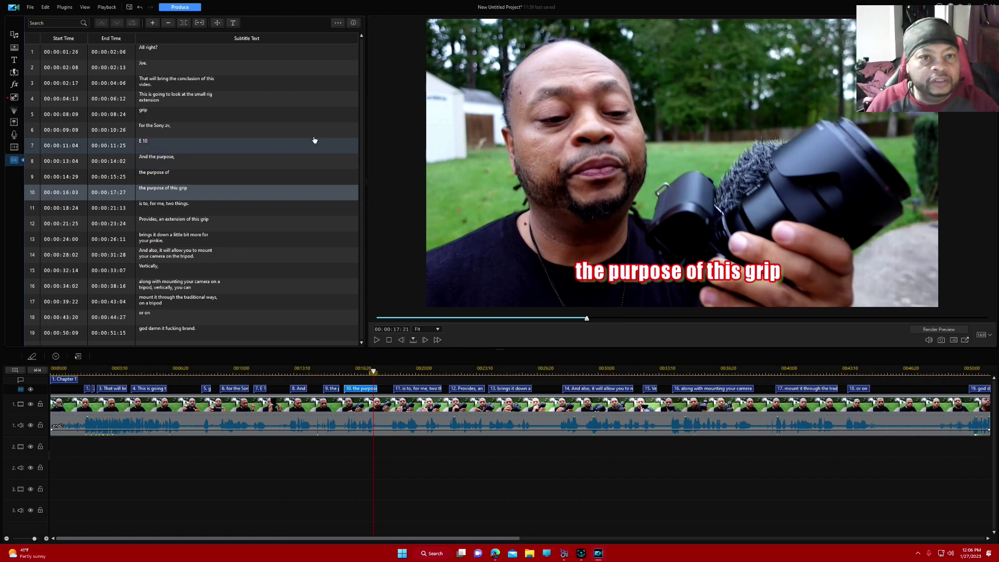
pyautogui.click(353, 24)
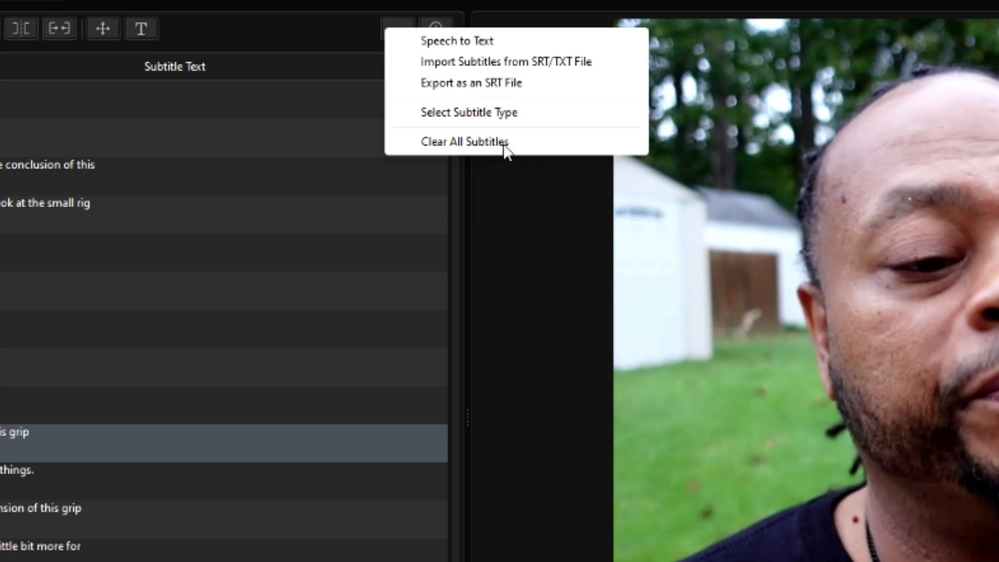
pyautogui.click(219, 30)
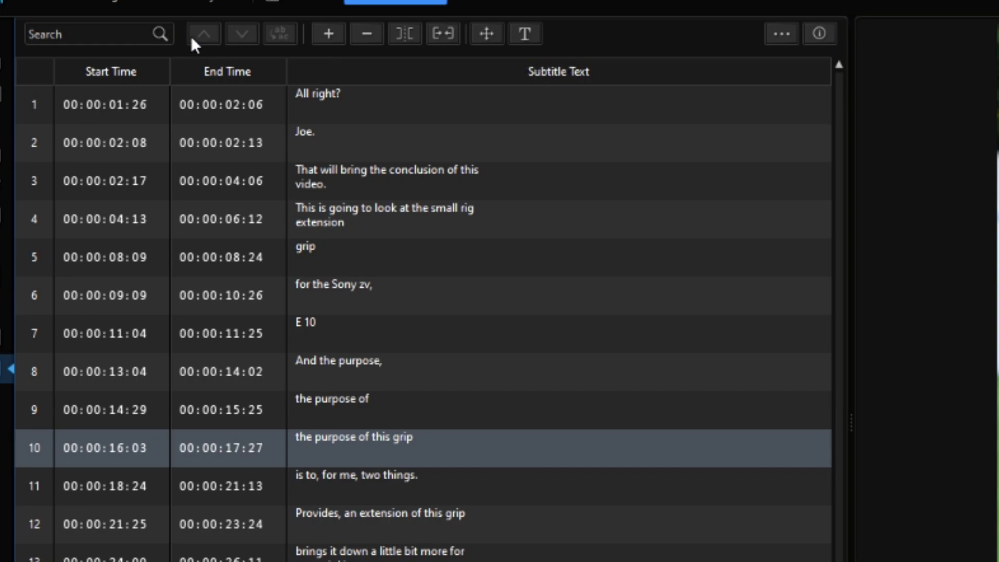
# Search the subtitle text for the word 'grip'
pyautogui.click(115, 32)
pyautogui.write('grip')
pyautogui.press('Return')
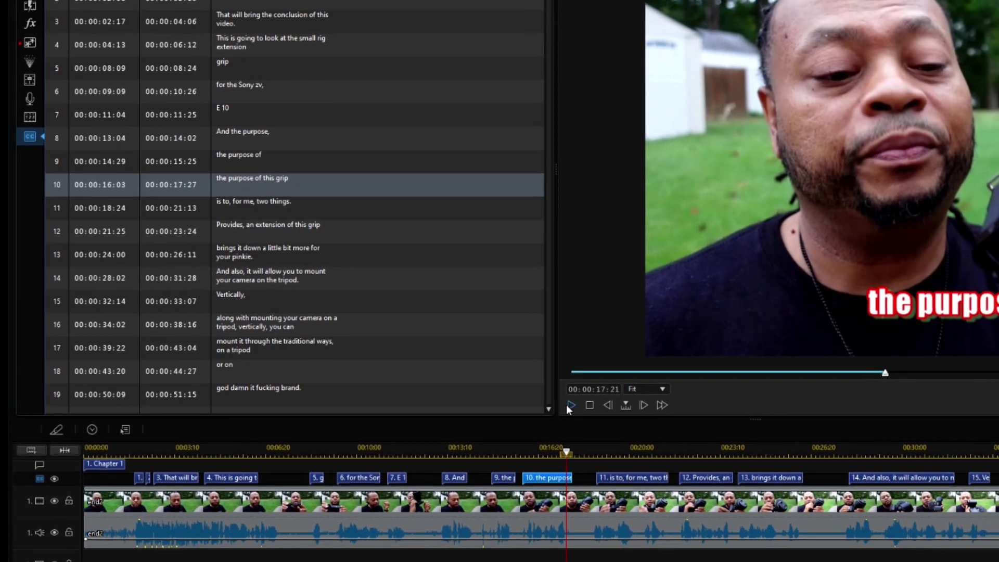
# Check subtitles 11–15 against the speech, pausing at 23:12, 25:15, 27:17, 29:12 and finally on "Vertically,"
pyautogui.click(568, 405)
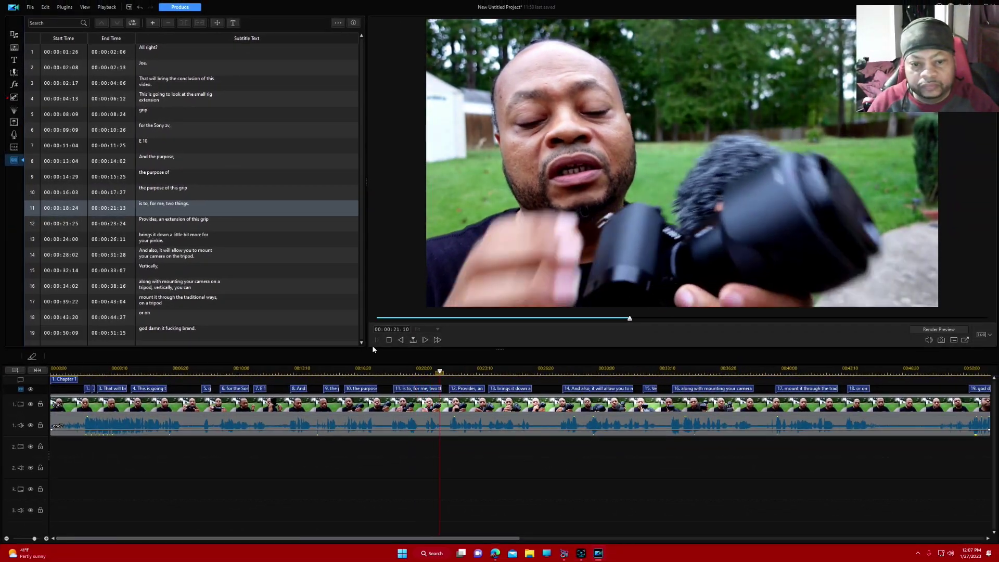
pyautogui.click(376, 340)
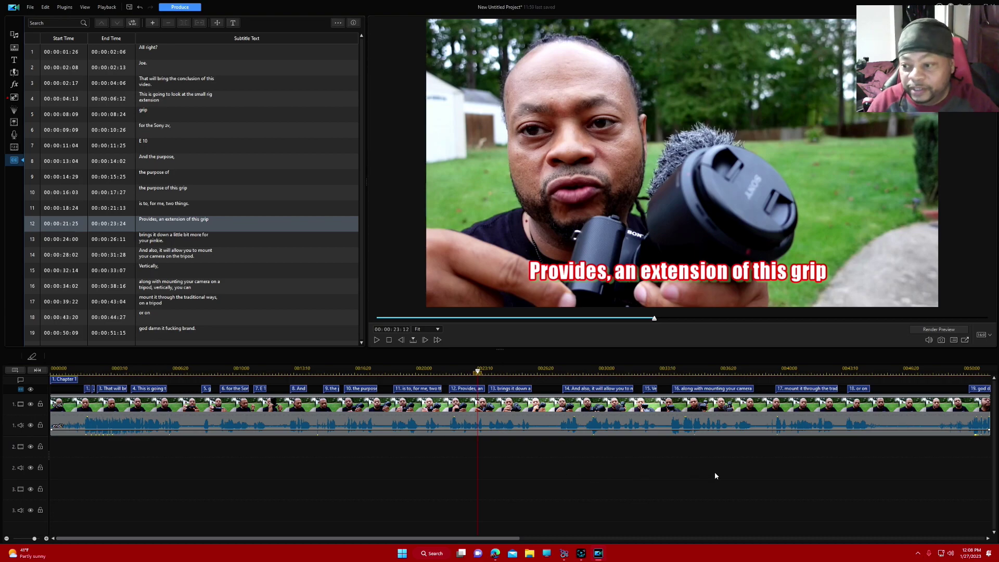
pyautogui.click(376, 341)
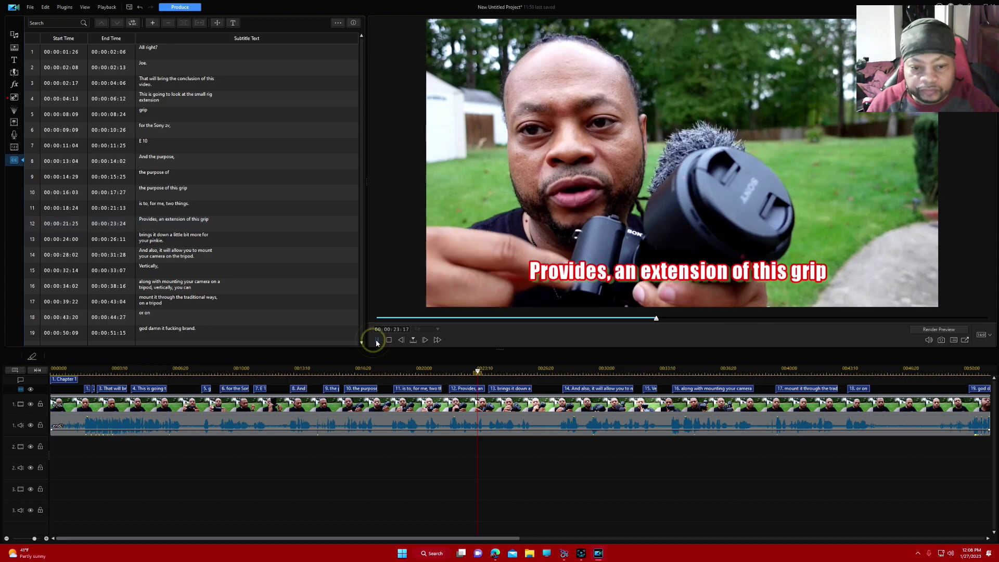
pyautogui.click(376, 341)
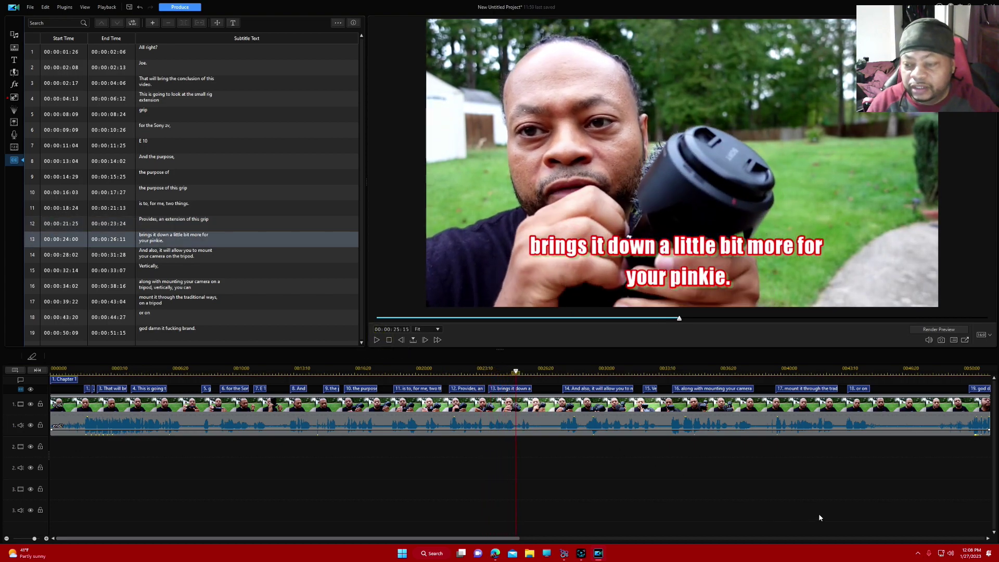
pyautogui.click(377, 340)
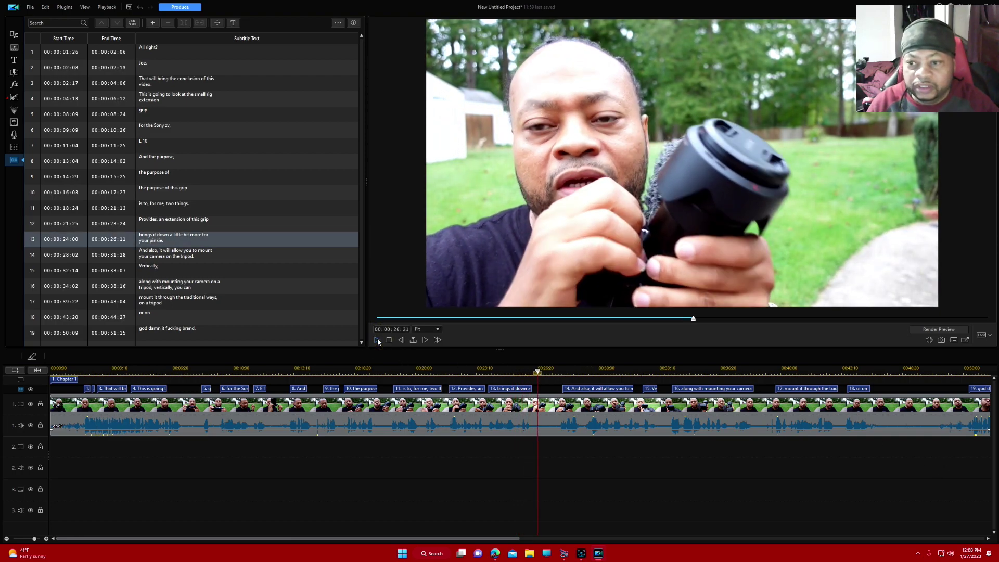
pyautogui.click(377, 340)
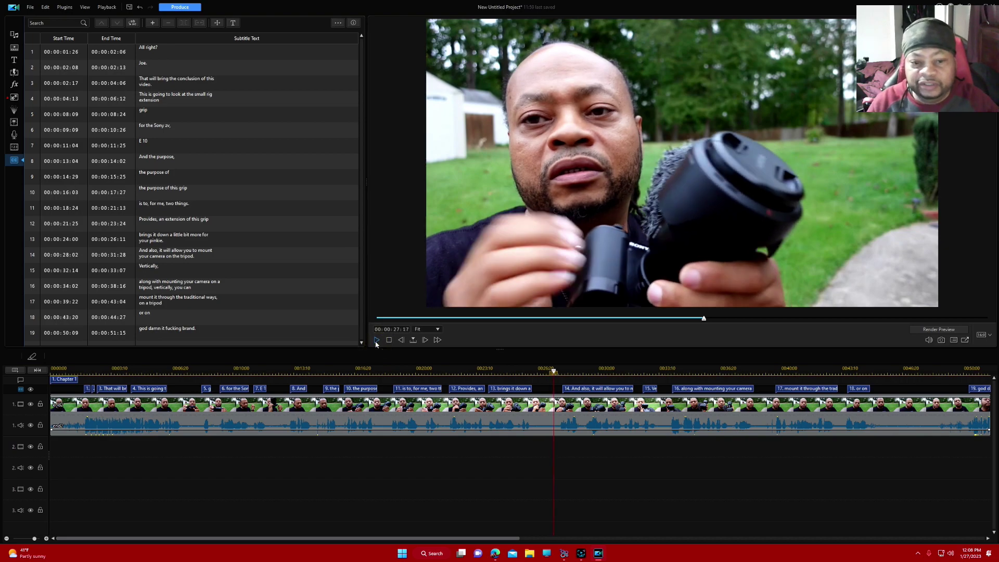
pyautogui.click(377, 340)
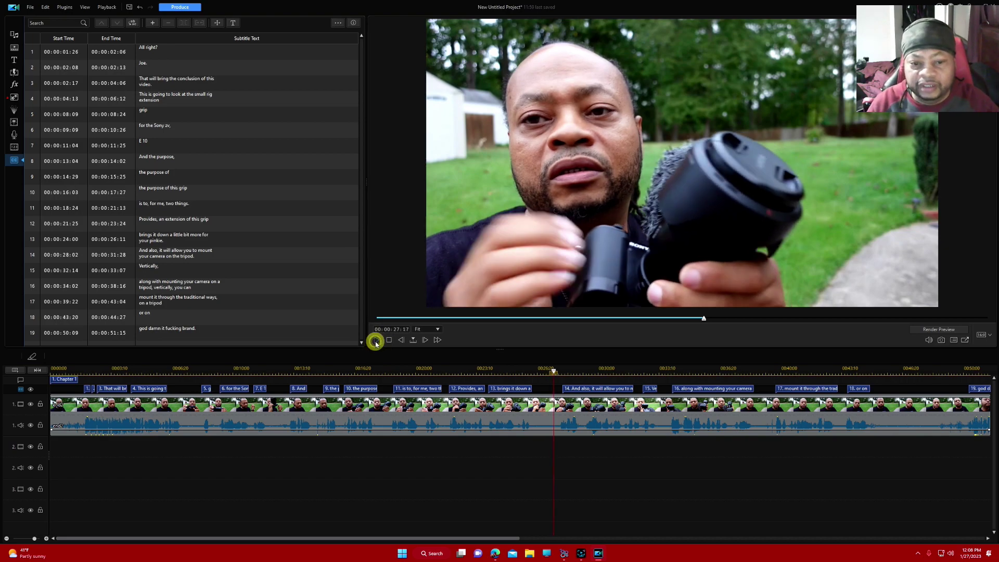
pyautogui.click(377, 340)
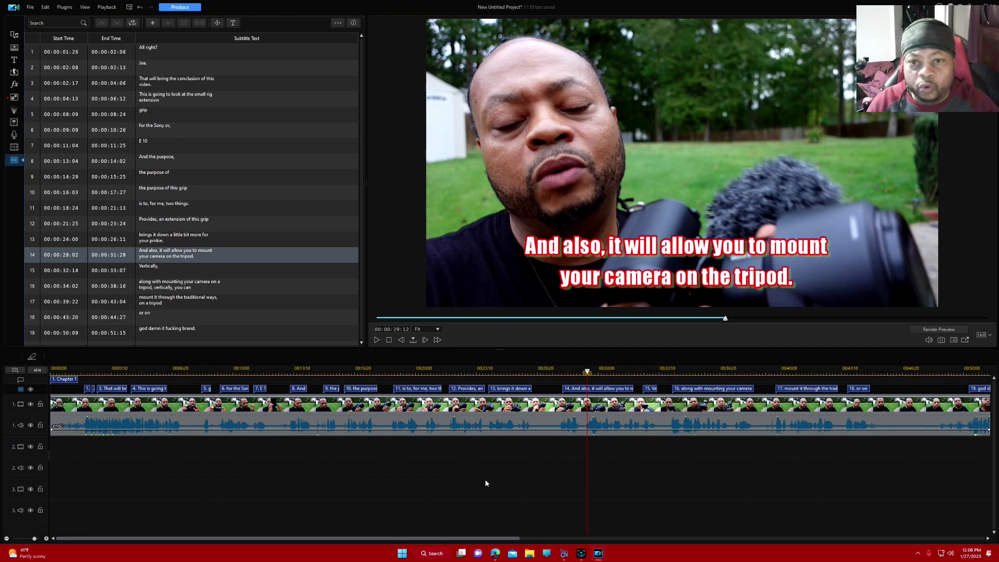
pyautogui.click(377, 340)
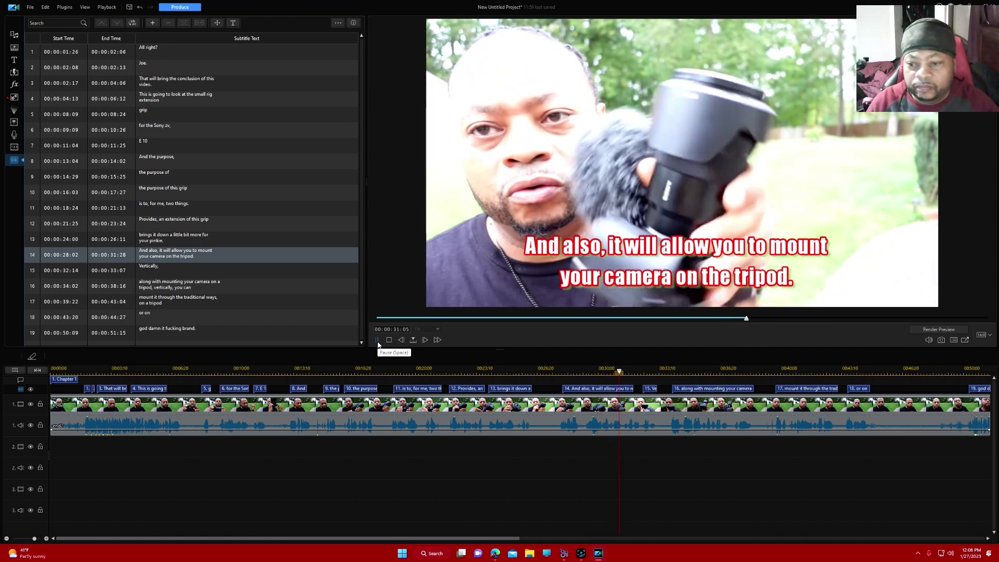
pyautogui.click(377, 341)
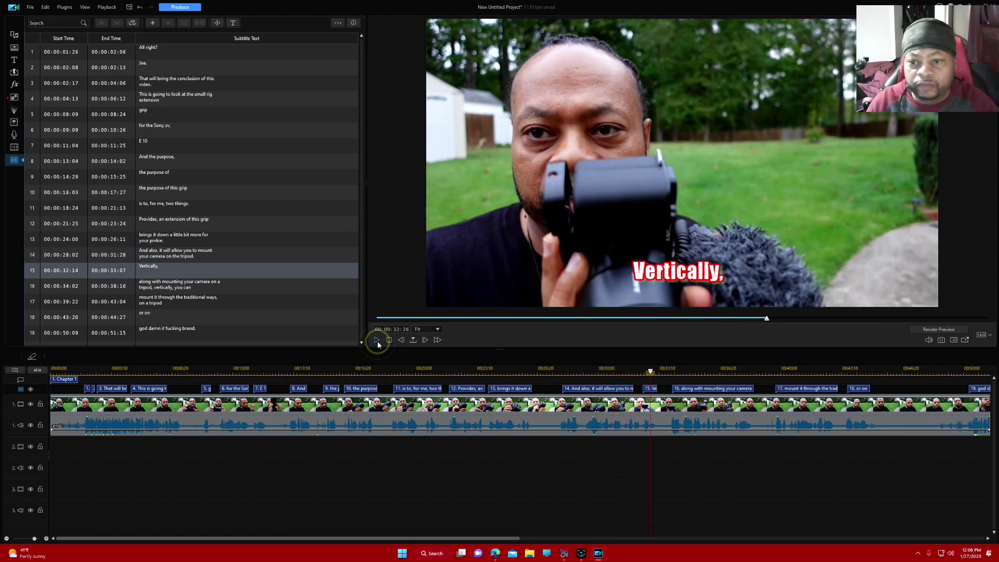
# Stop playback so the preview returns to 00:00:00:00
pyautogui.click(386, 340)
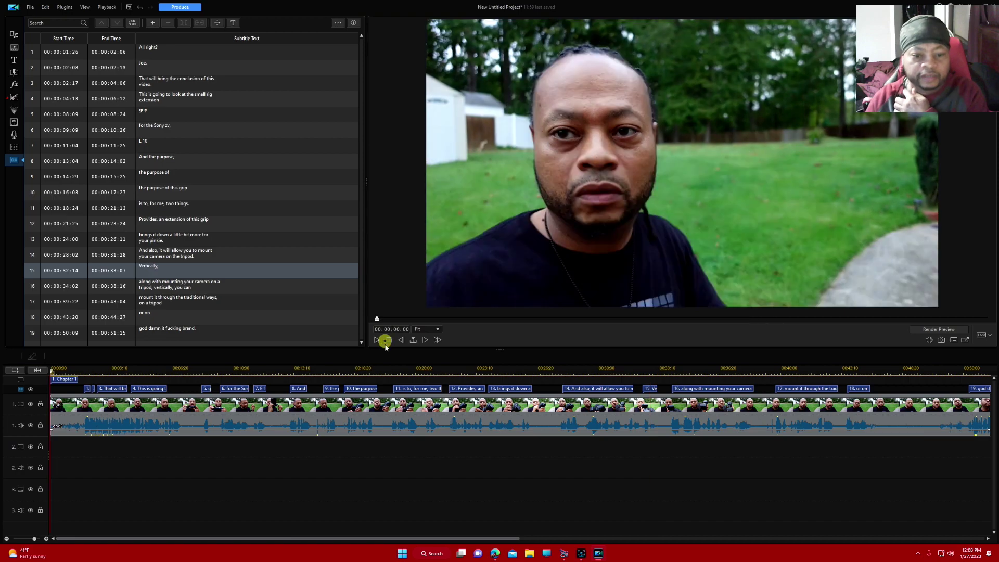